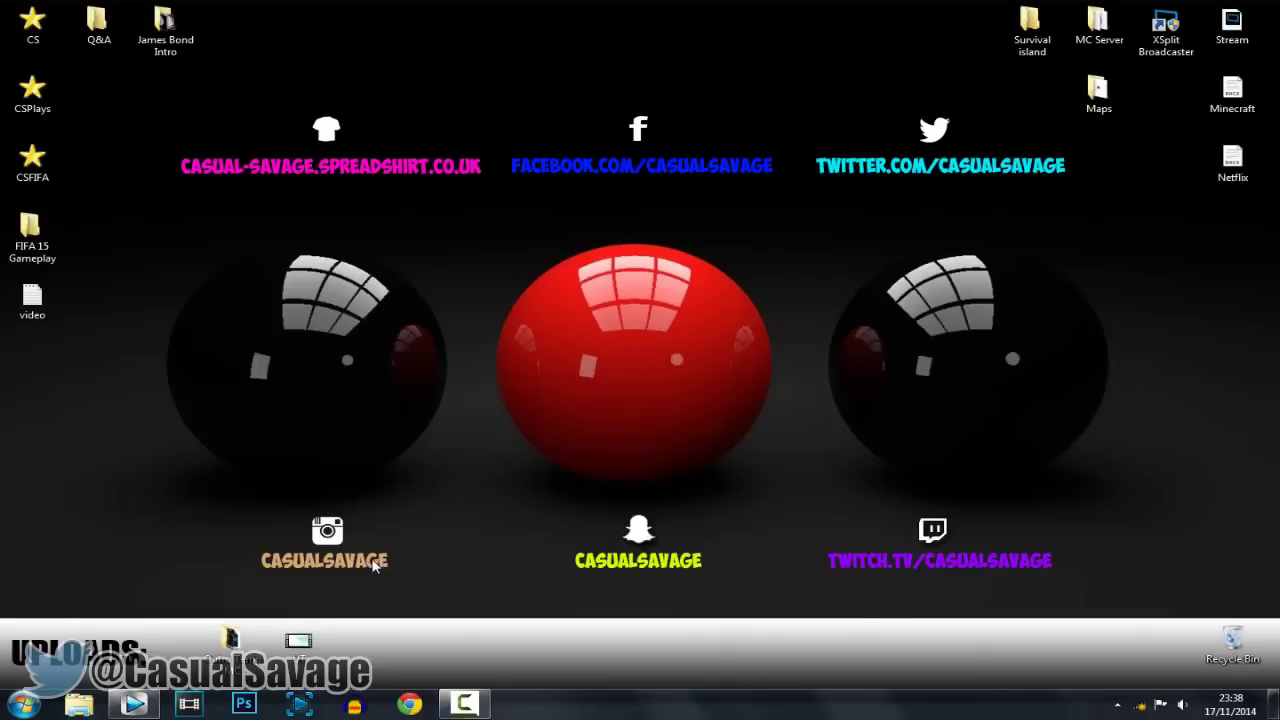
# Step: Add the UT.wmv gameplay clip to the timeline and check its video event properties
pyautogui.moveTo(298, 640); pyautogui.dragTo(360, 464)
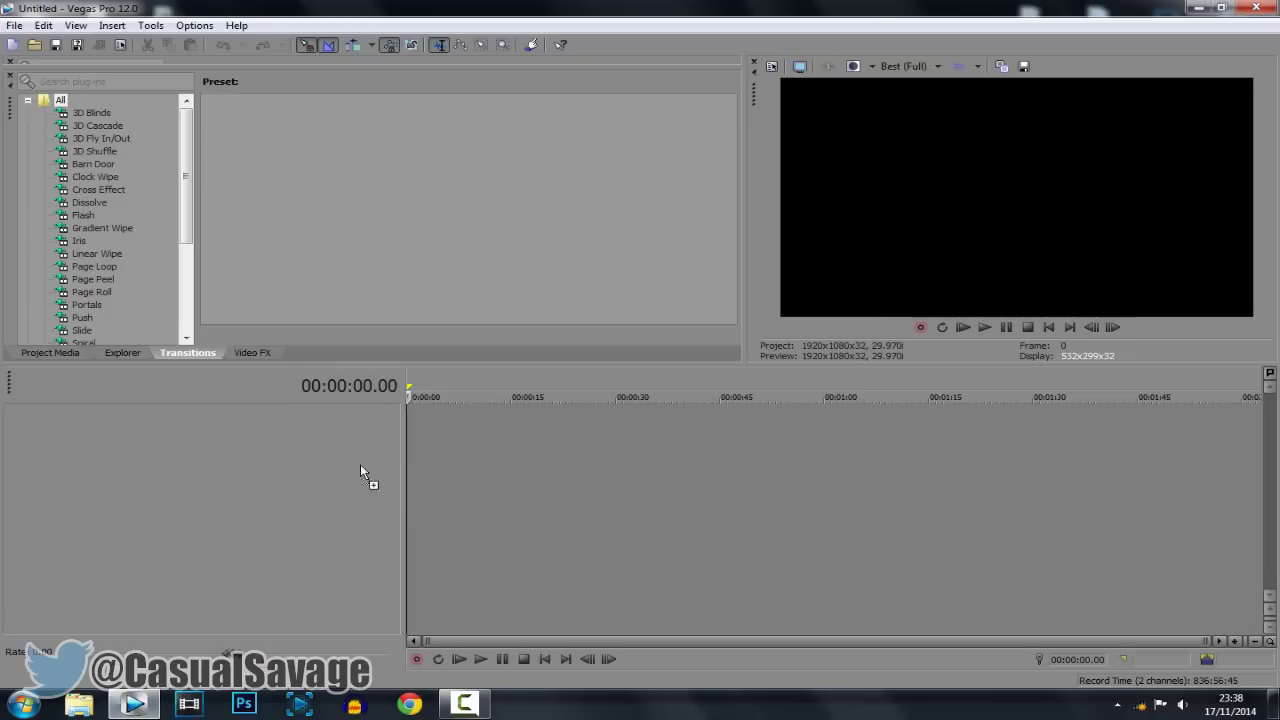
pyautogui.moveTo(360, 464); pyautogui.dragTo(423, 523)
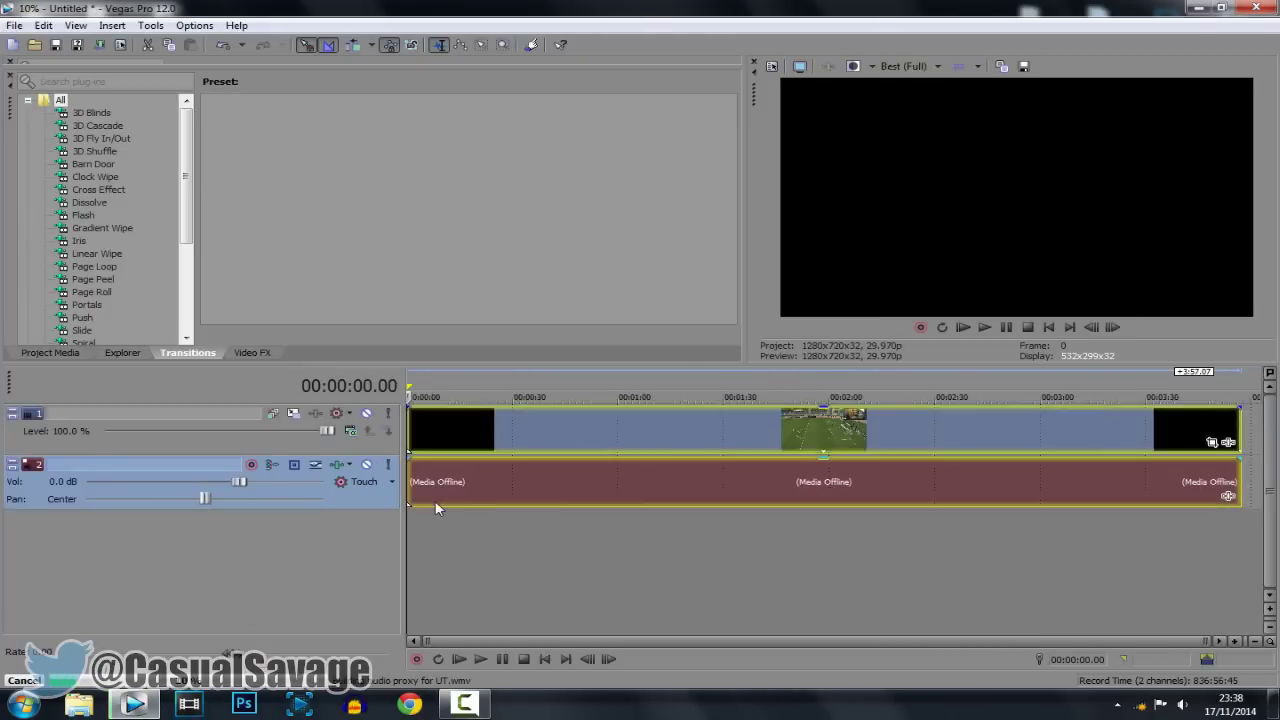
pyautogui.click(428, 428)
pyautogui.rightClick(428, 428)
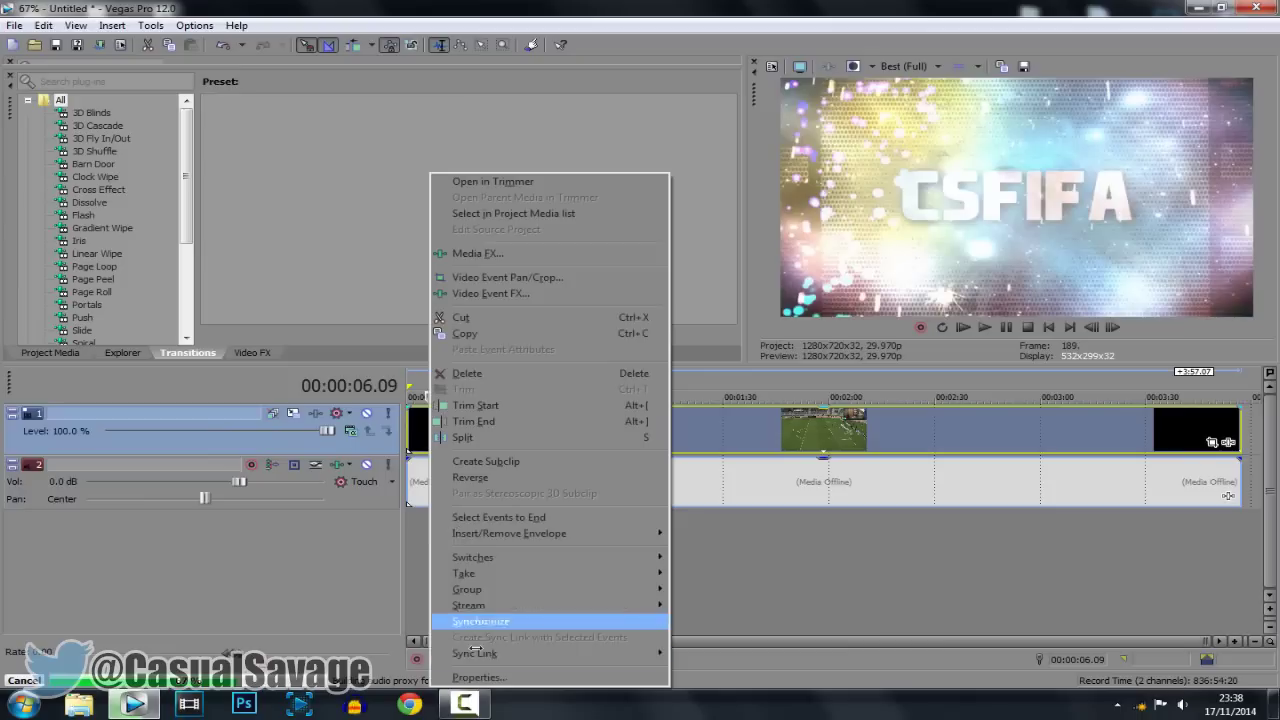
pyautogui.click(478, 677)
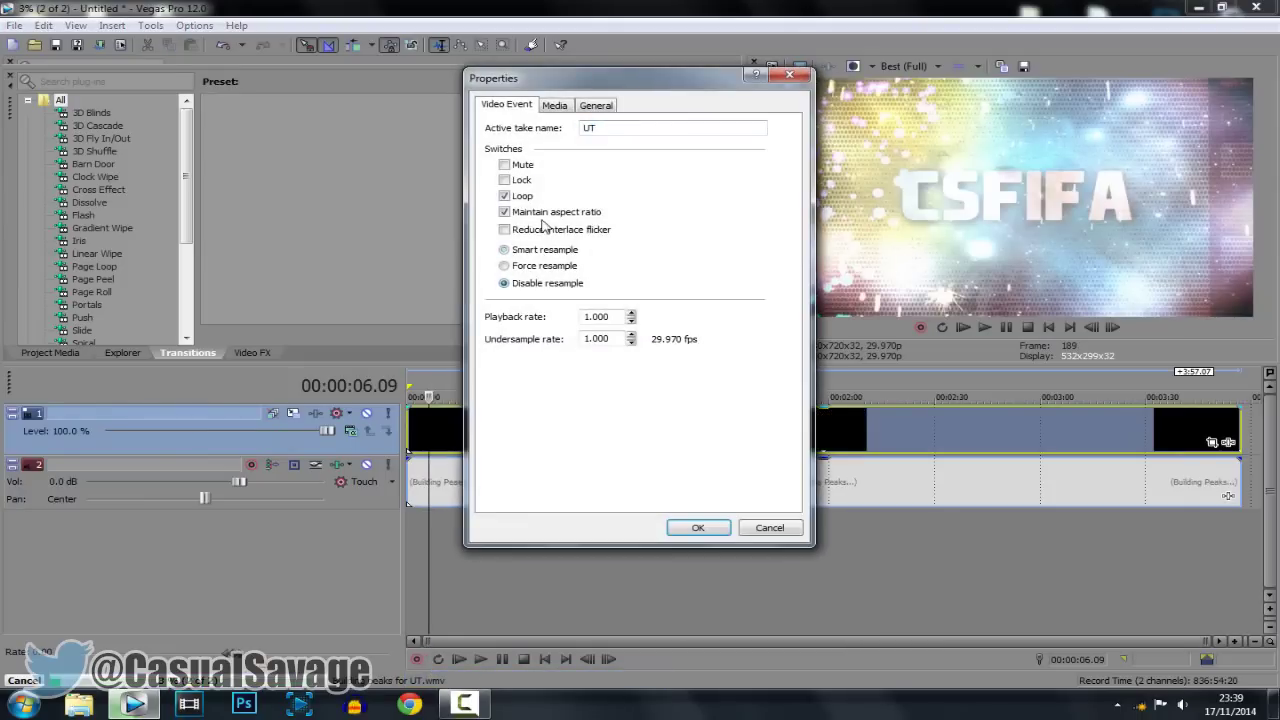
pyautogui.click(698, 527)
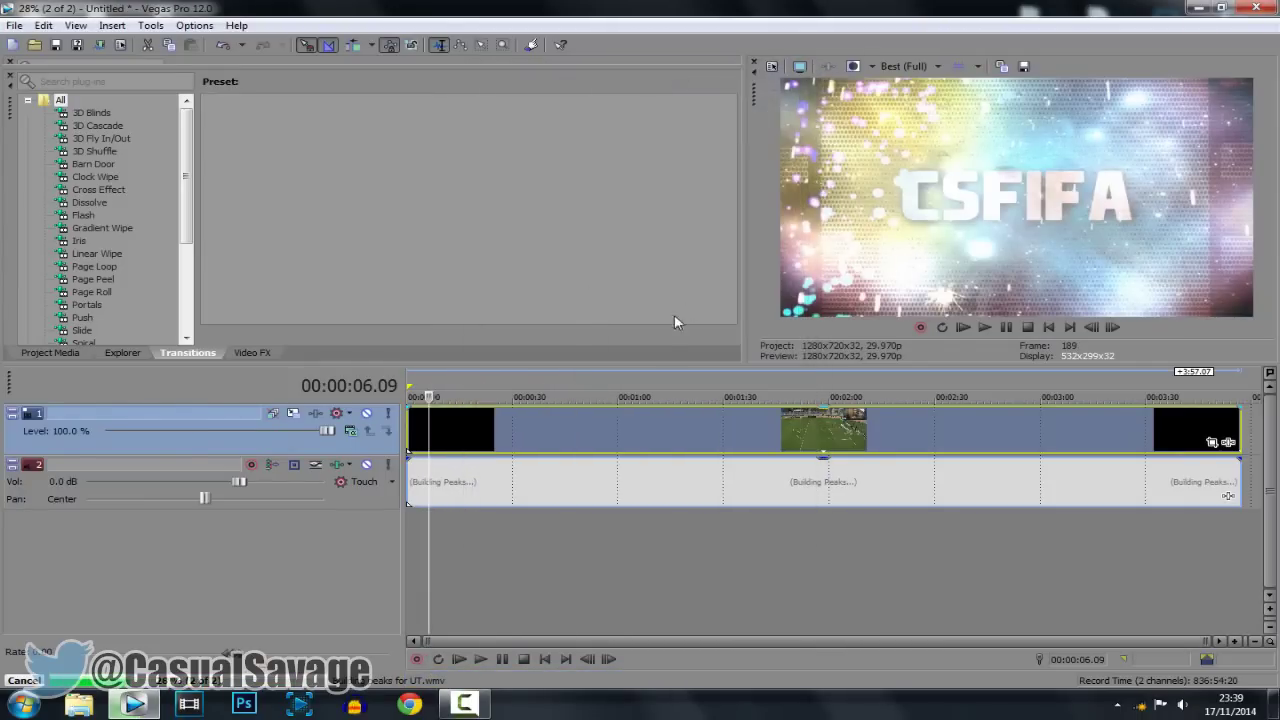
# Step: Split the clip at exactly 00:02:00.00 and delete everything after it
pyautogui.click(591, 435)
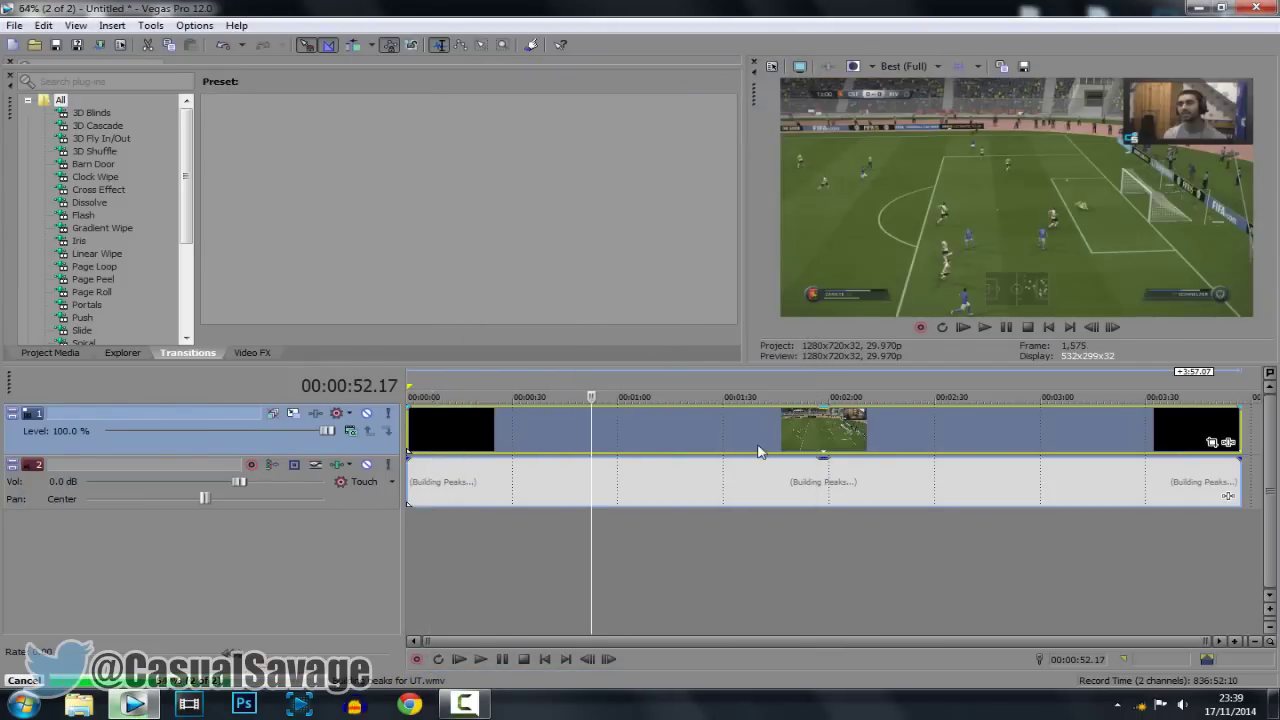
pyautogui.click(828, 440)
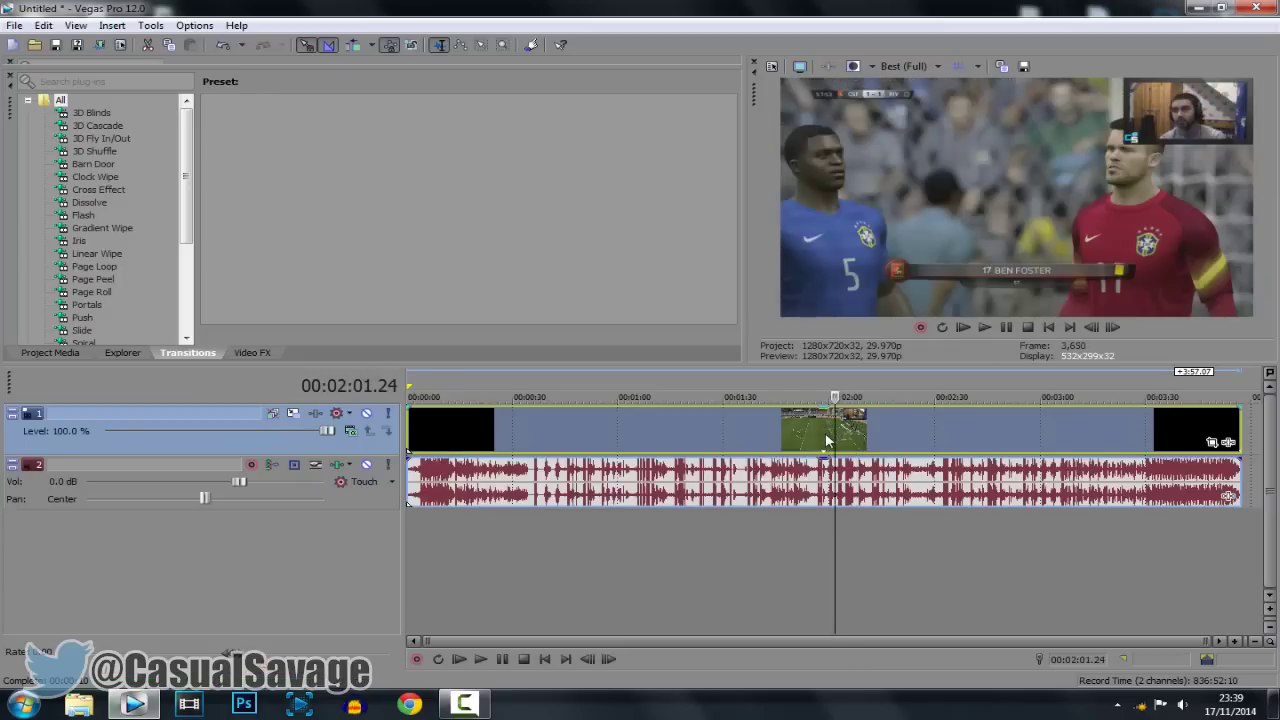
pyautogui.click(826, 440)
pyautogui.press('space')
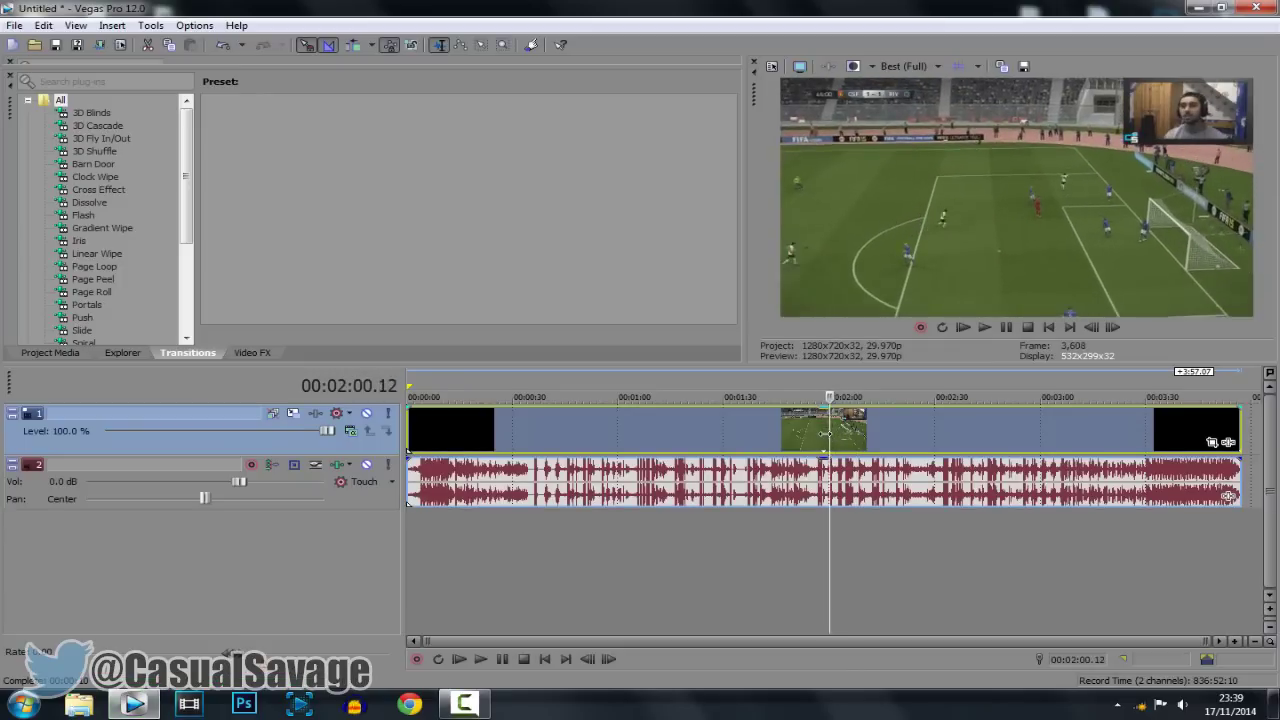
pyautogui.press('Left')
pyautogui.press('Left')
pyautogui.press('Left')
pyautogui.press('Left')
pyautogui.press('Left')
pyautogui.press('Left')
pyautogui.press('Left')
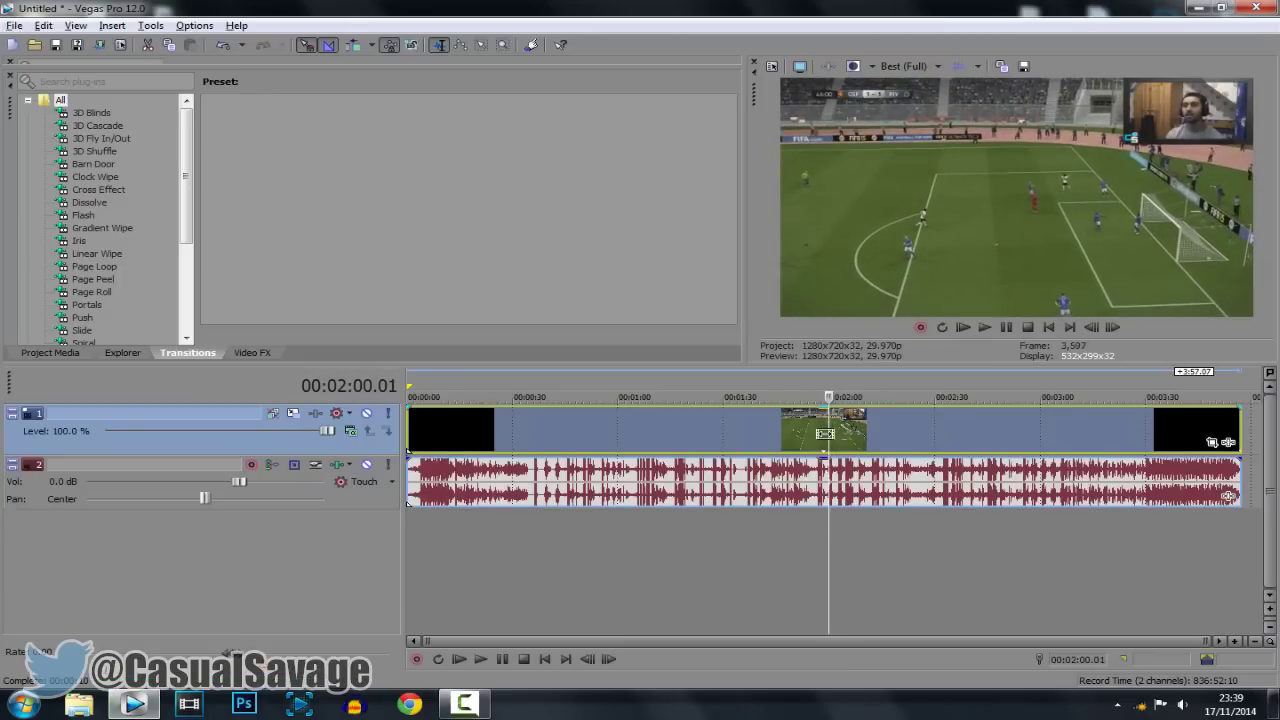
pyautogui.press('Left')
pyautogui.press('s')
pyautogui.press('Delete')
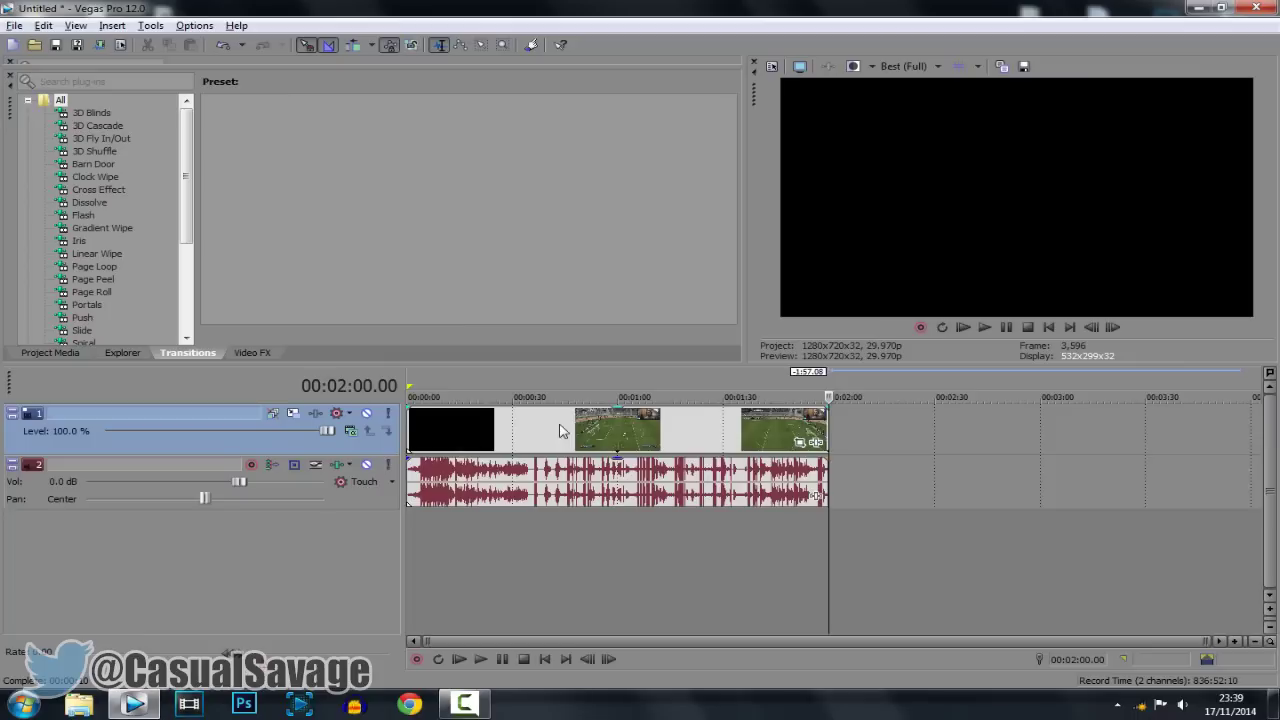
# Step: Recheck the trimmed clip's event properties and select the whole project as the loop region
pyautogui.click(542, 448)
pyautogui.rightClick(600, 430)
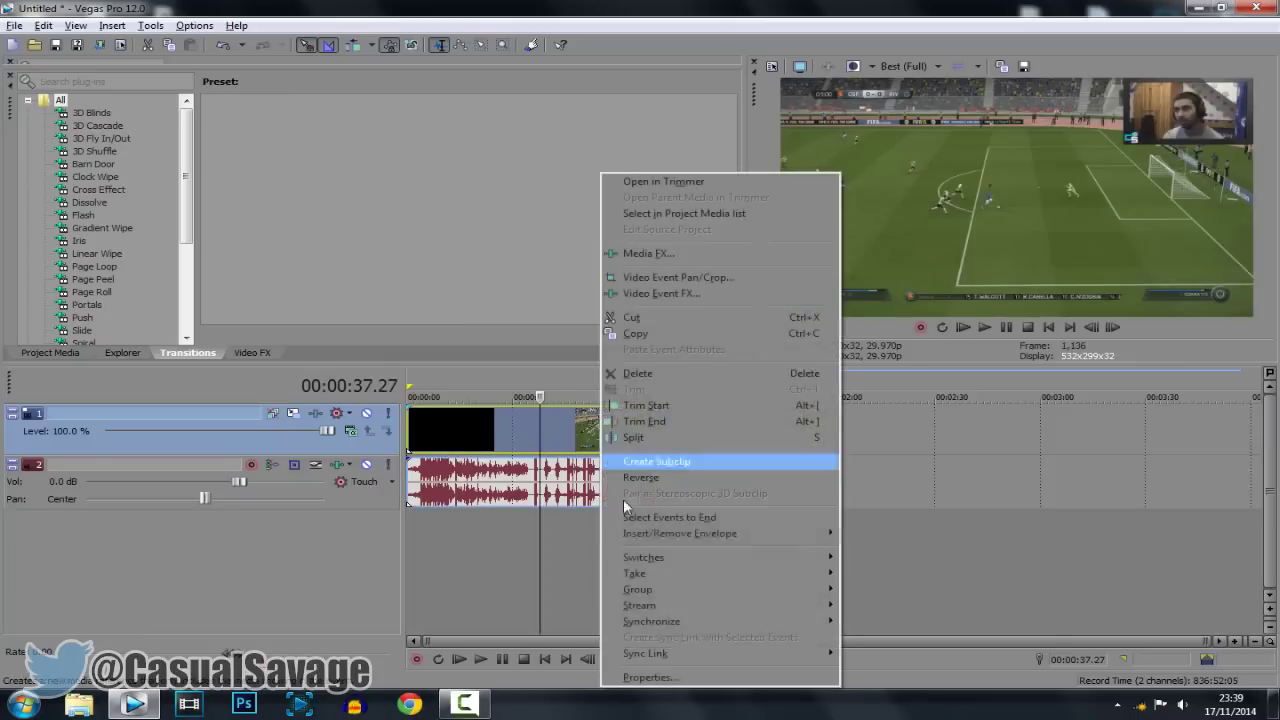
pyautogui.click(700, 677)
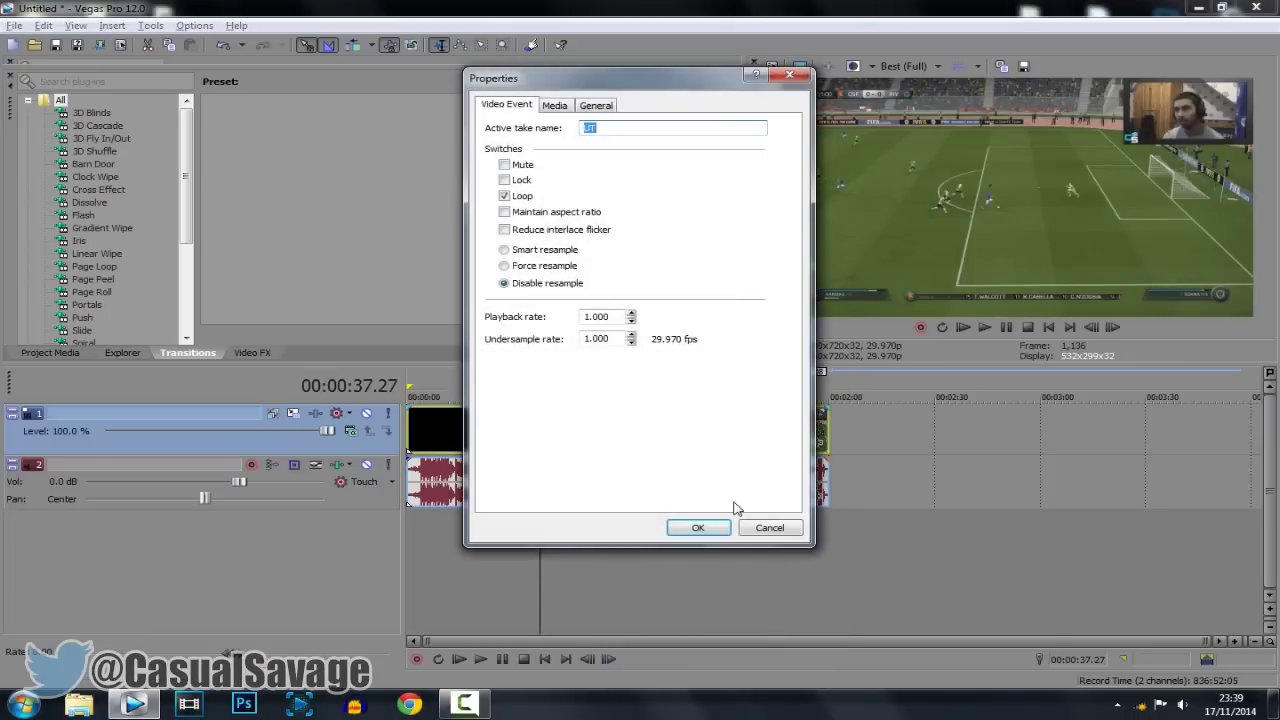
pyautogui.click(694, 512)
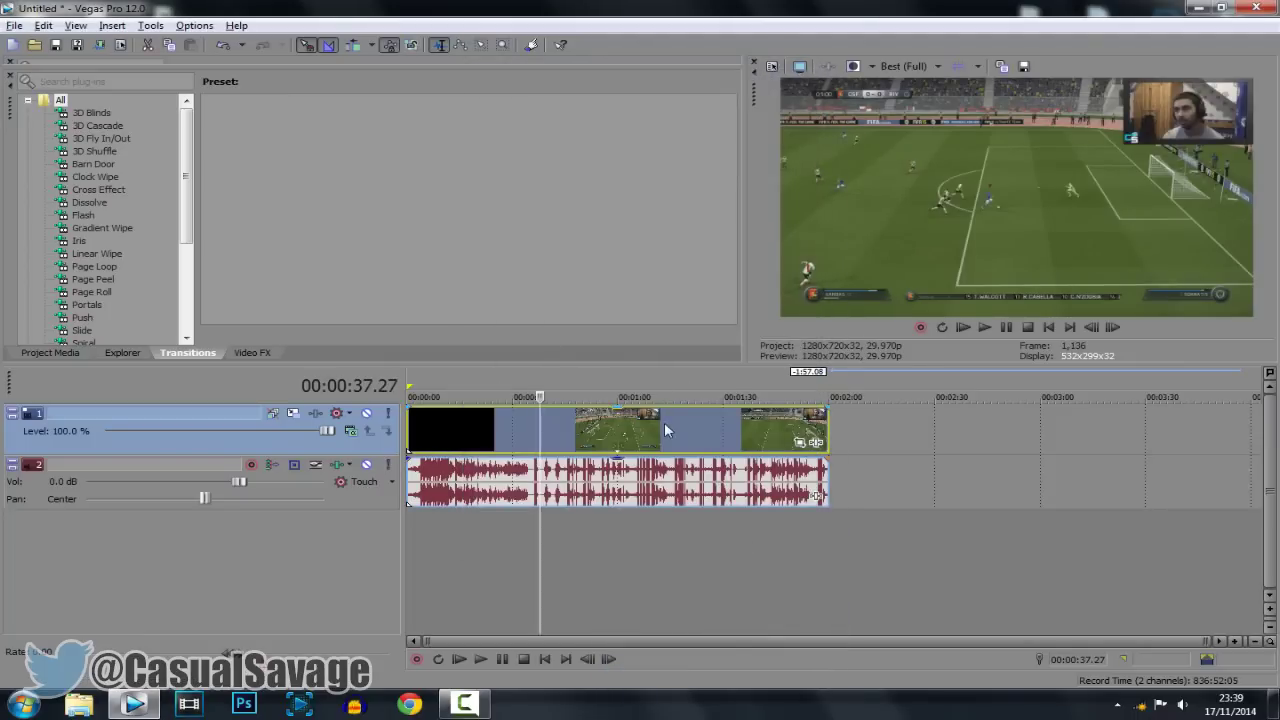
pyautogui.hotkey('ctrl', 'a')
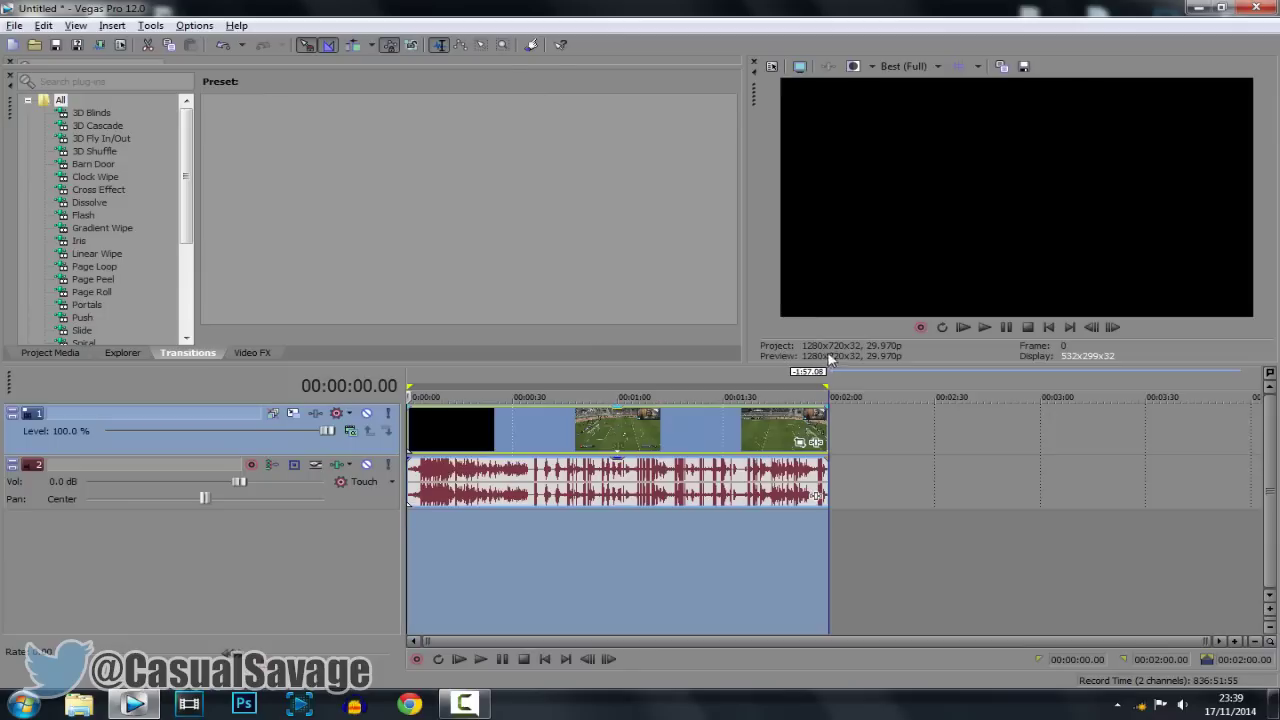
pyautogui.click(13, 26)
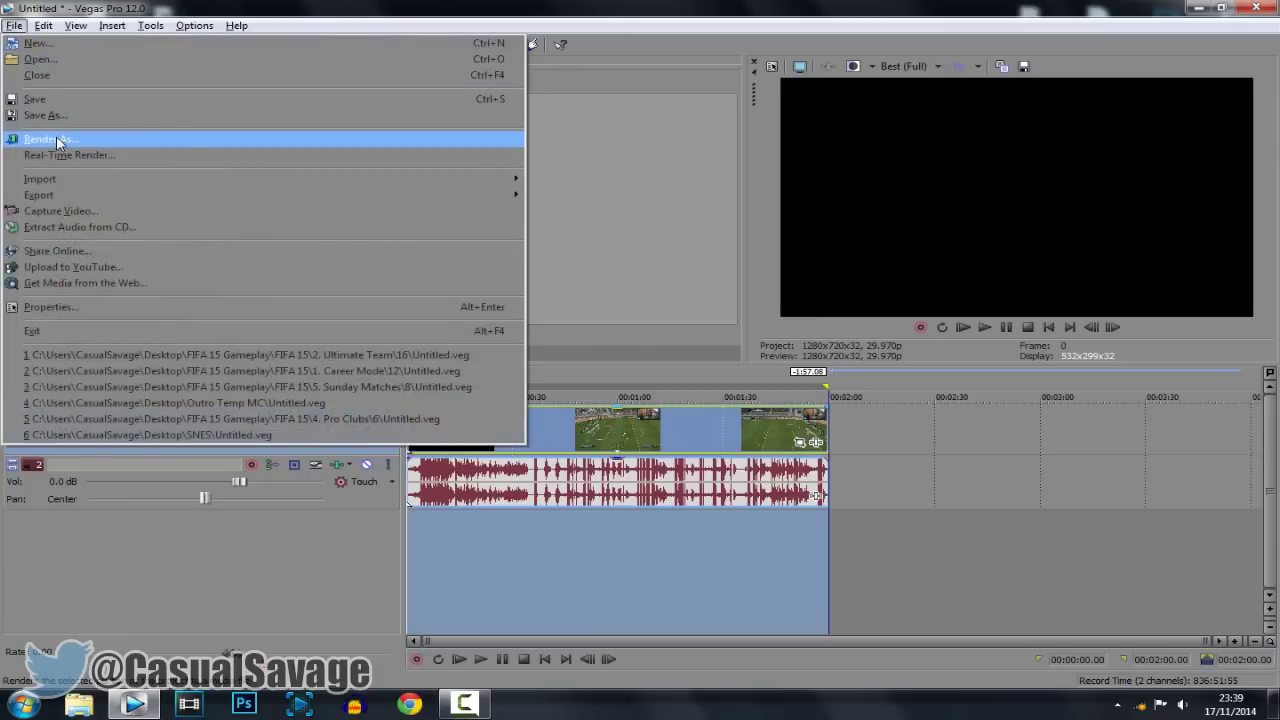
# Step: Render the project with a Windows Media Video template as normal.wmv
pyautogui.click(45, 138)
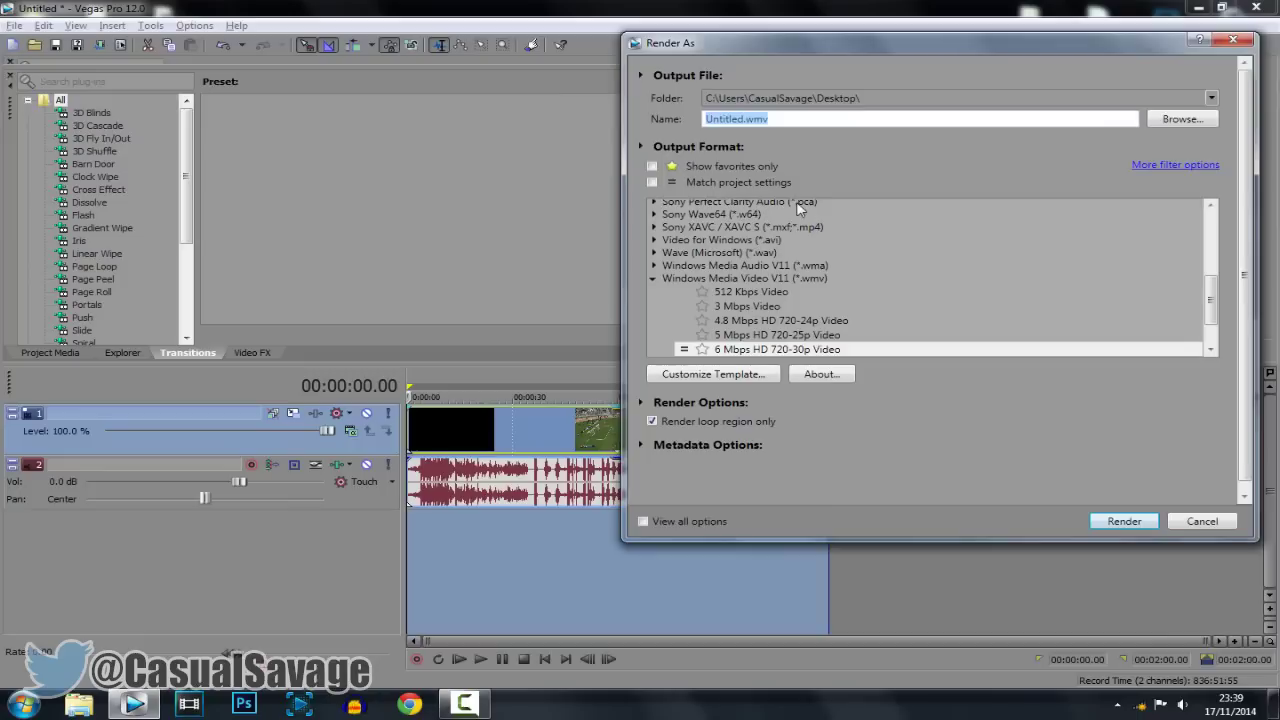
pyautogui.write('noi')
pyautogui.press('Return')
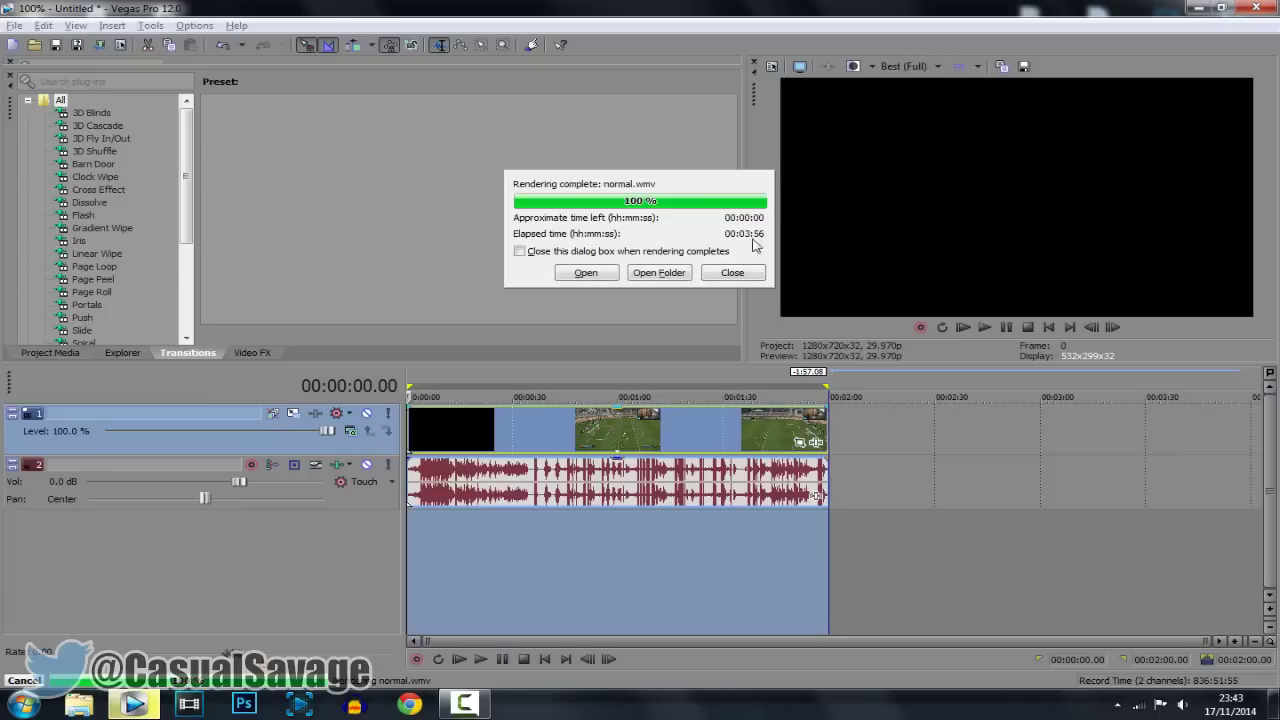
pyautogui.click(733, 272)
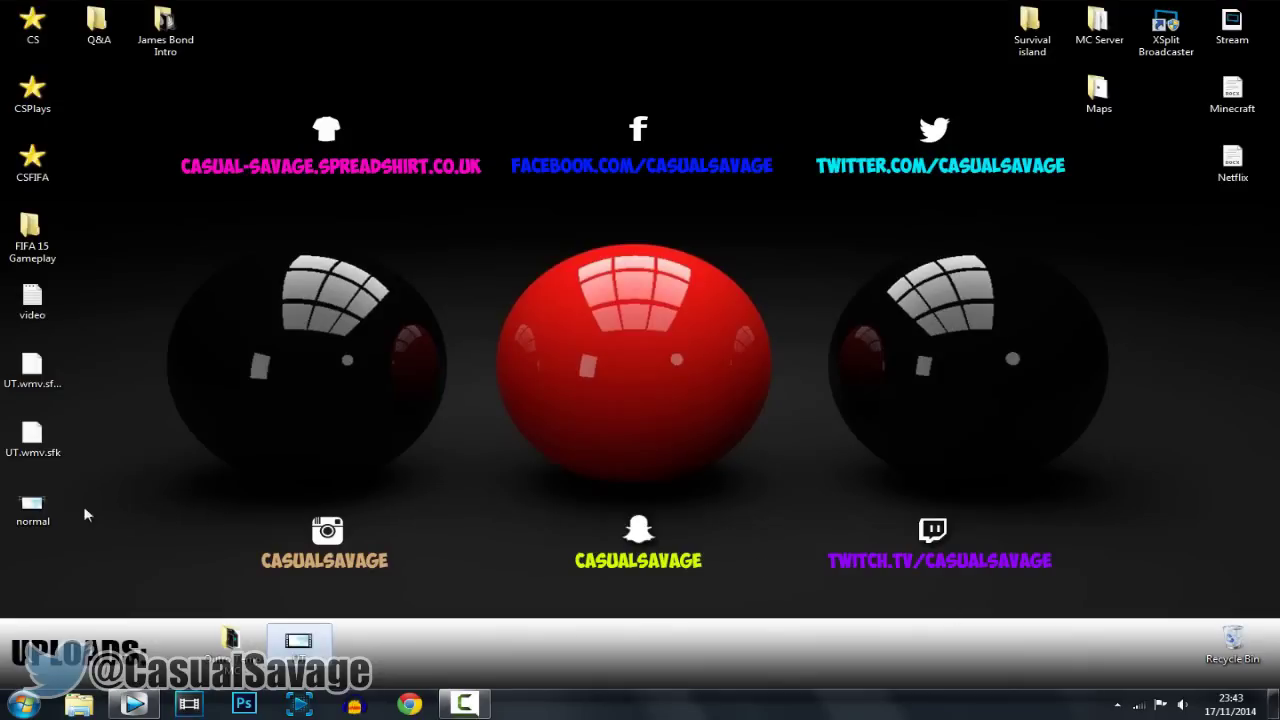
# Step: Move the normal video icon to the top centre of the desktop and return to Vegas Pro
pyautogui.moveTo(50, 525); pyautogui.dragTo(519, 49)
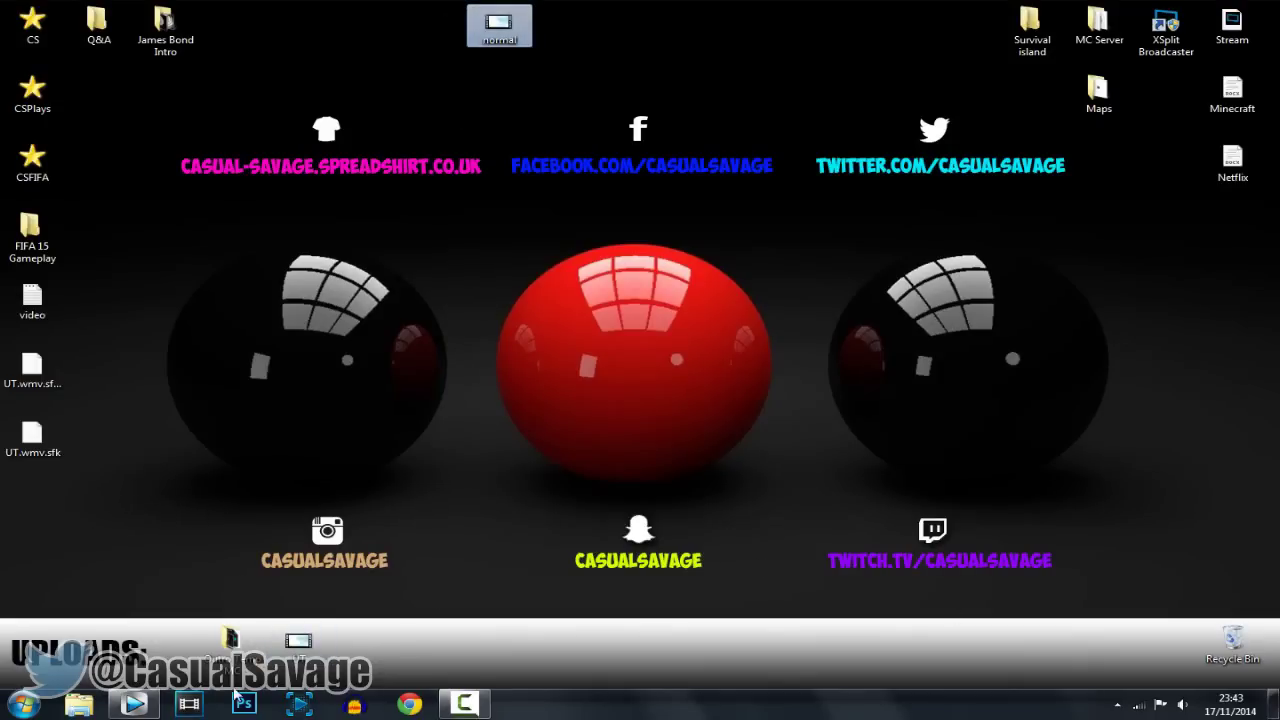
pyautogui.click(135, 704)
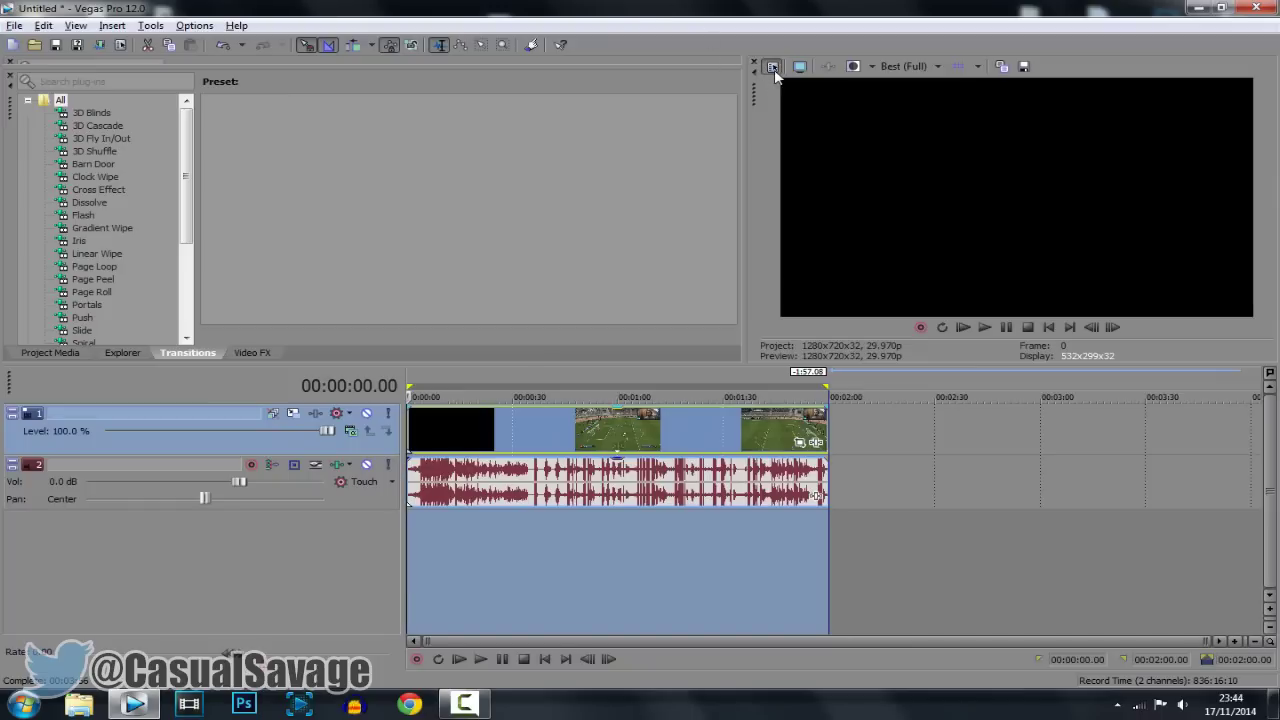
# Step: Apply the HDV 720-24p project template with the frame rate changed to 15 fps
pyautogui.click(772, 67)
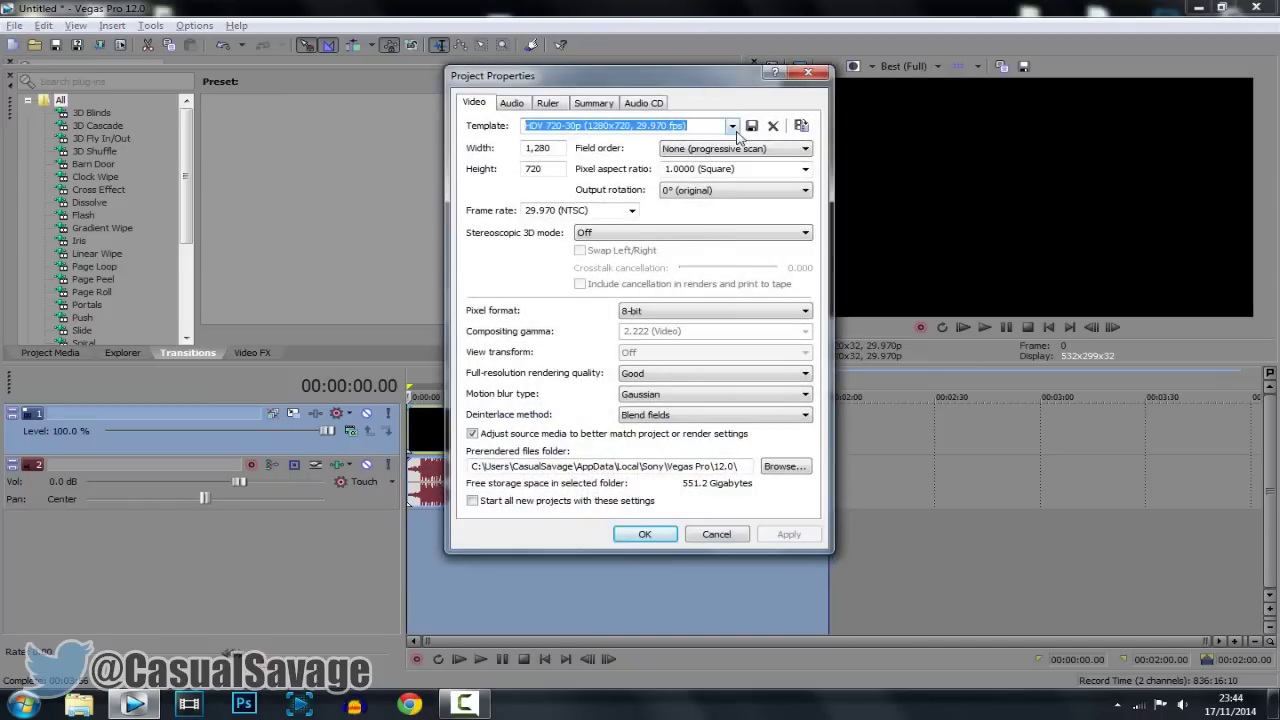
pyautogui.click(734, 127)
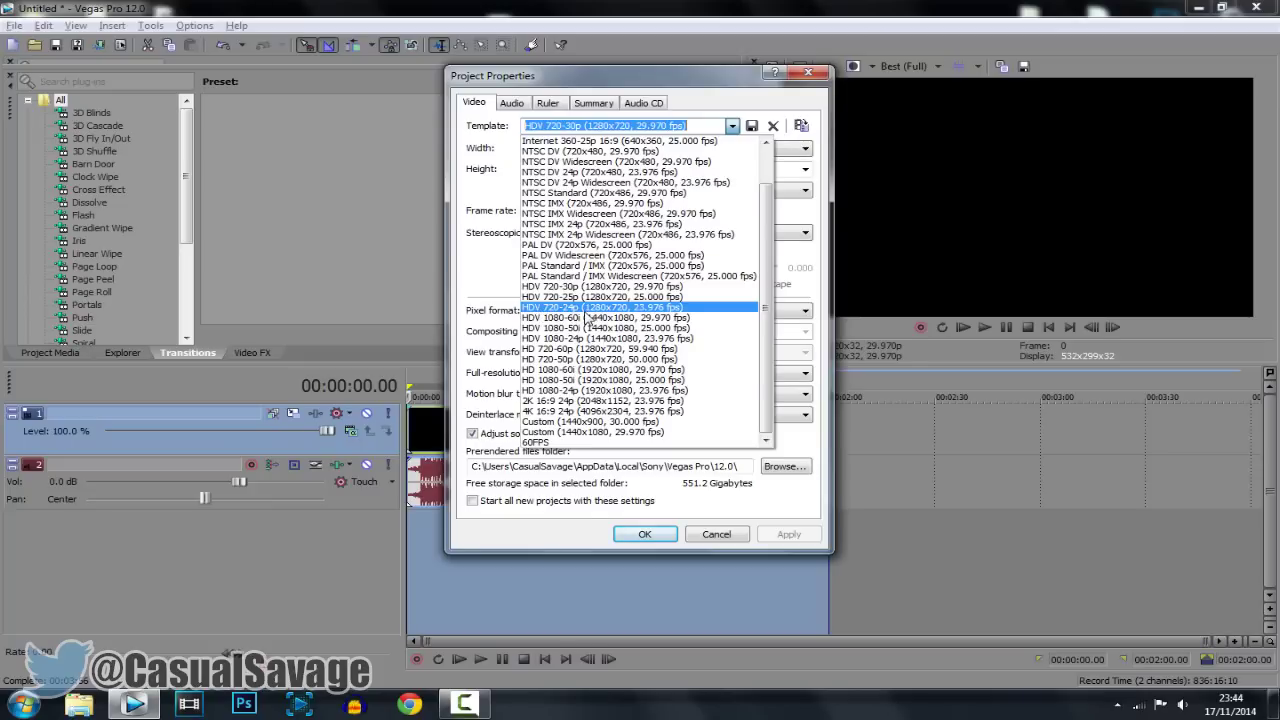
pyautogui.click(587, 309)
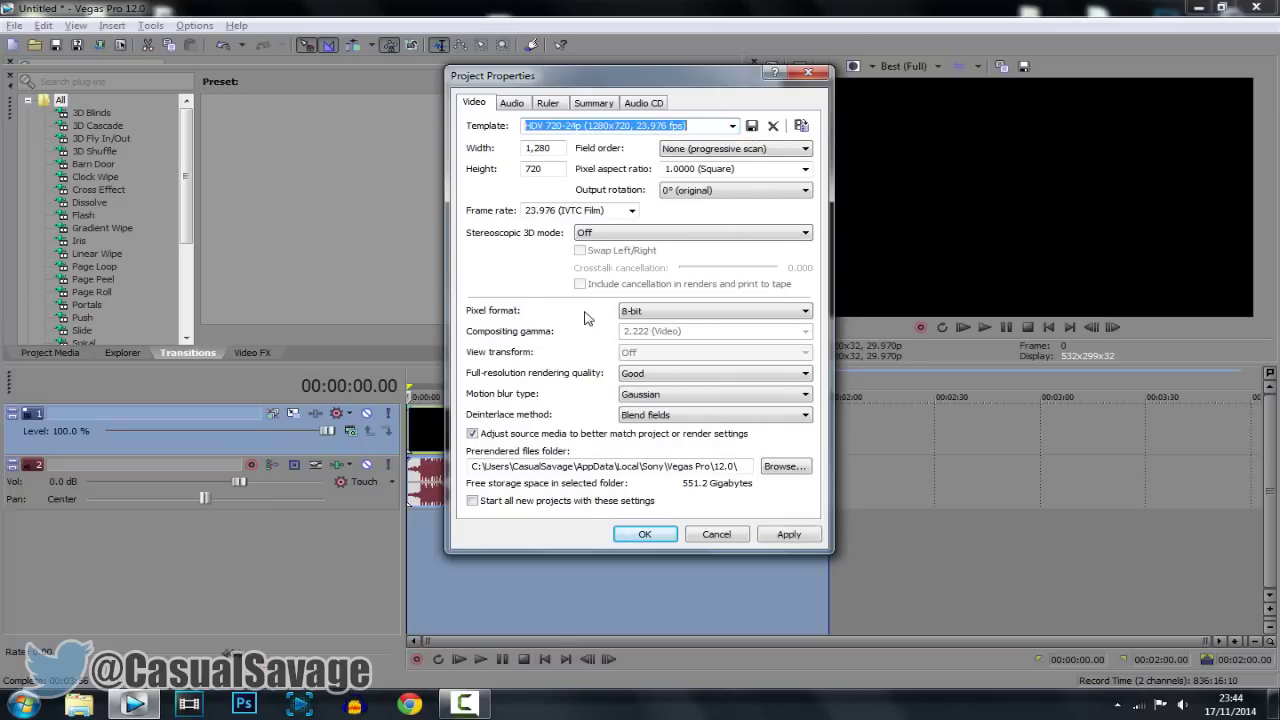
pyautogui.click(575, 211)
pyautogui.click(632, 211)
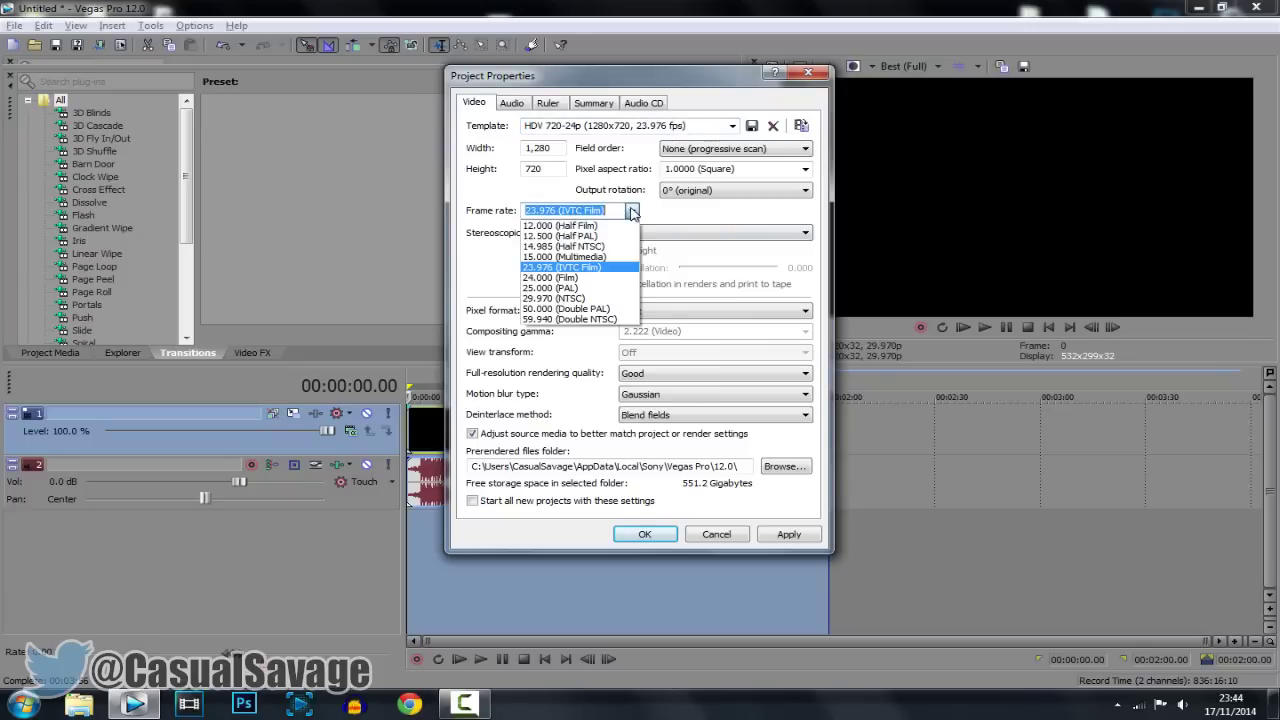
pyautogui.click(595, 258)
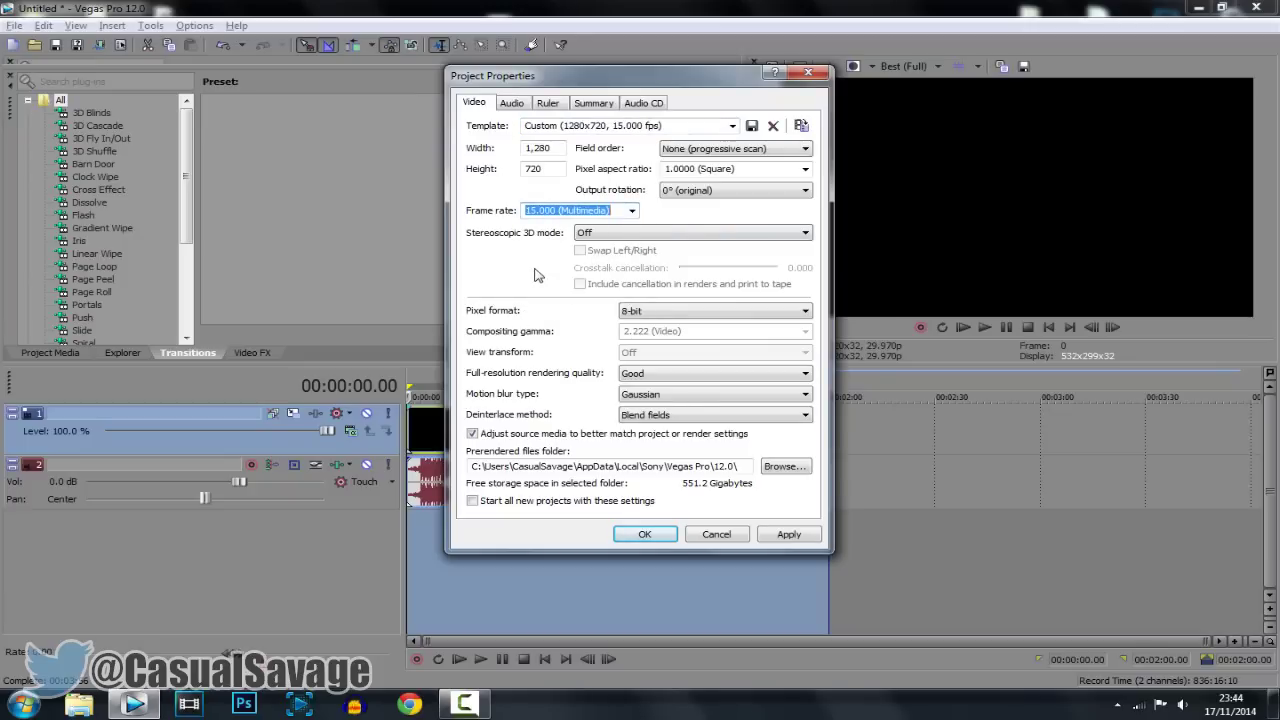
pyautogui.click(641, 378)
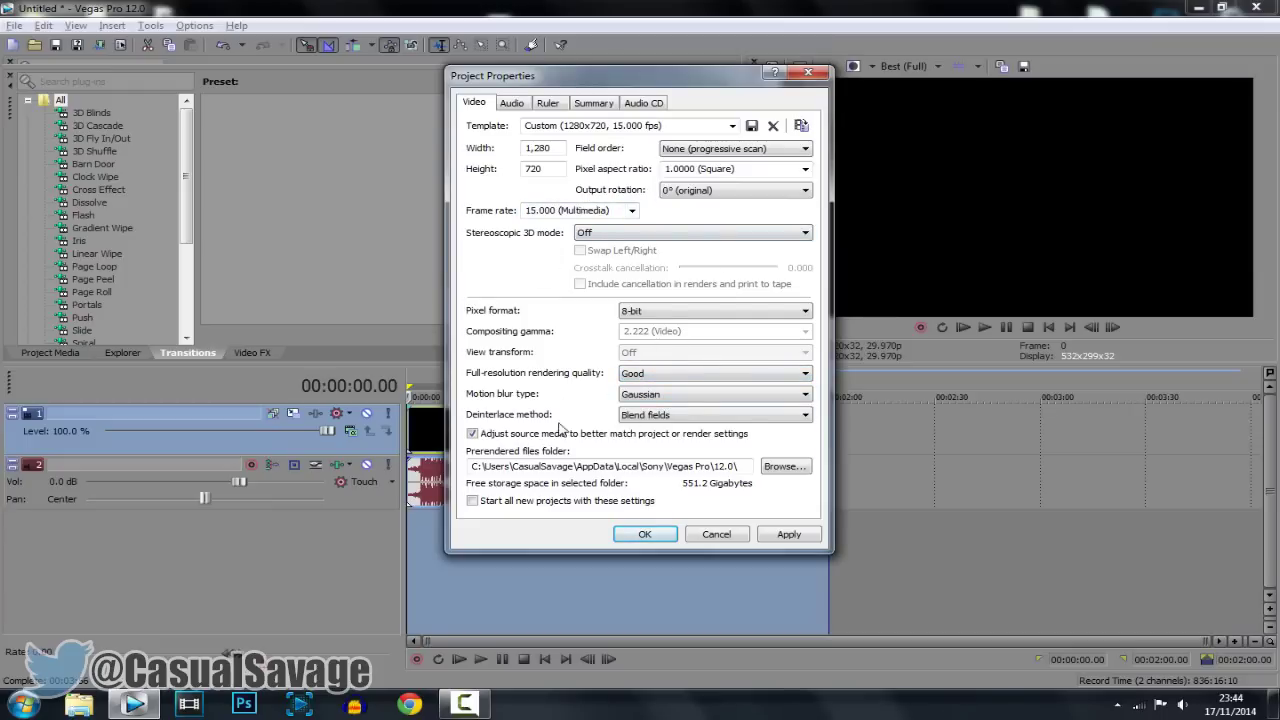
pyautogui.click(784, 535)
pyautogui.click(645, 535)
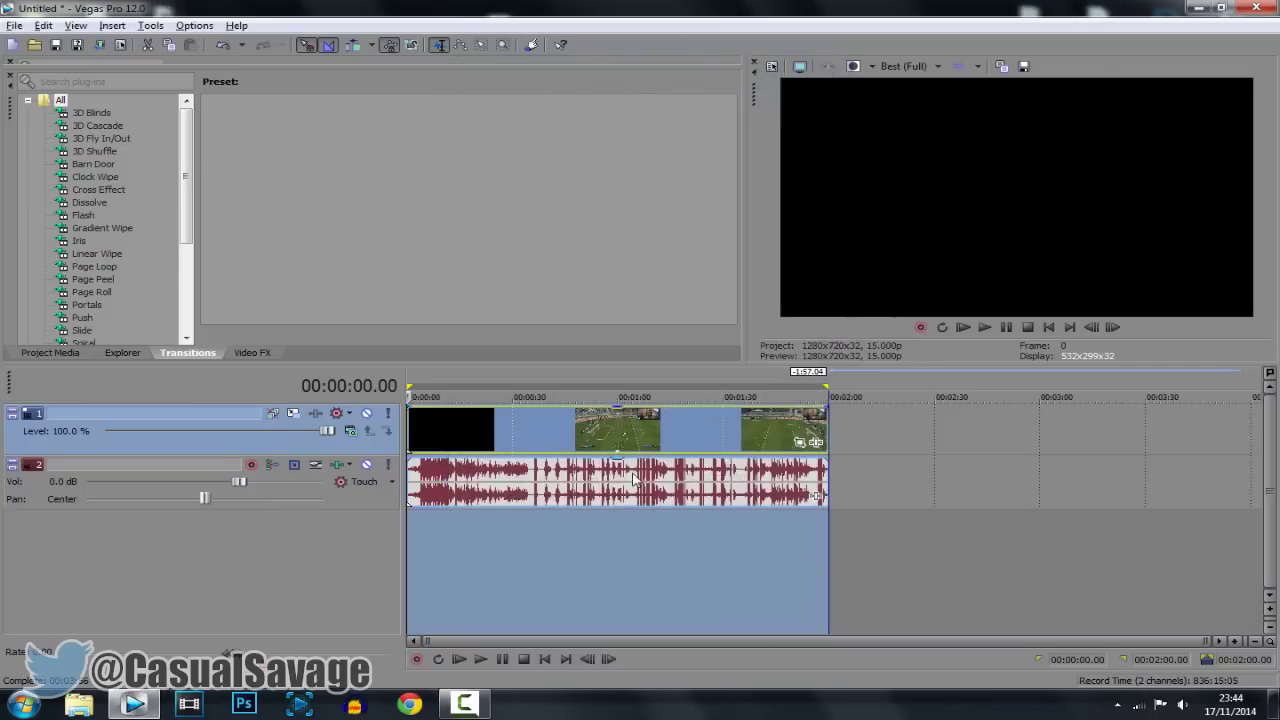
pyautogui.click(610, 440)
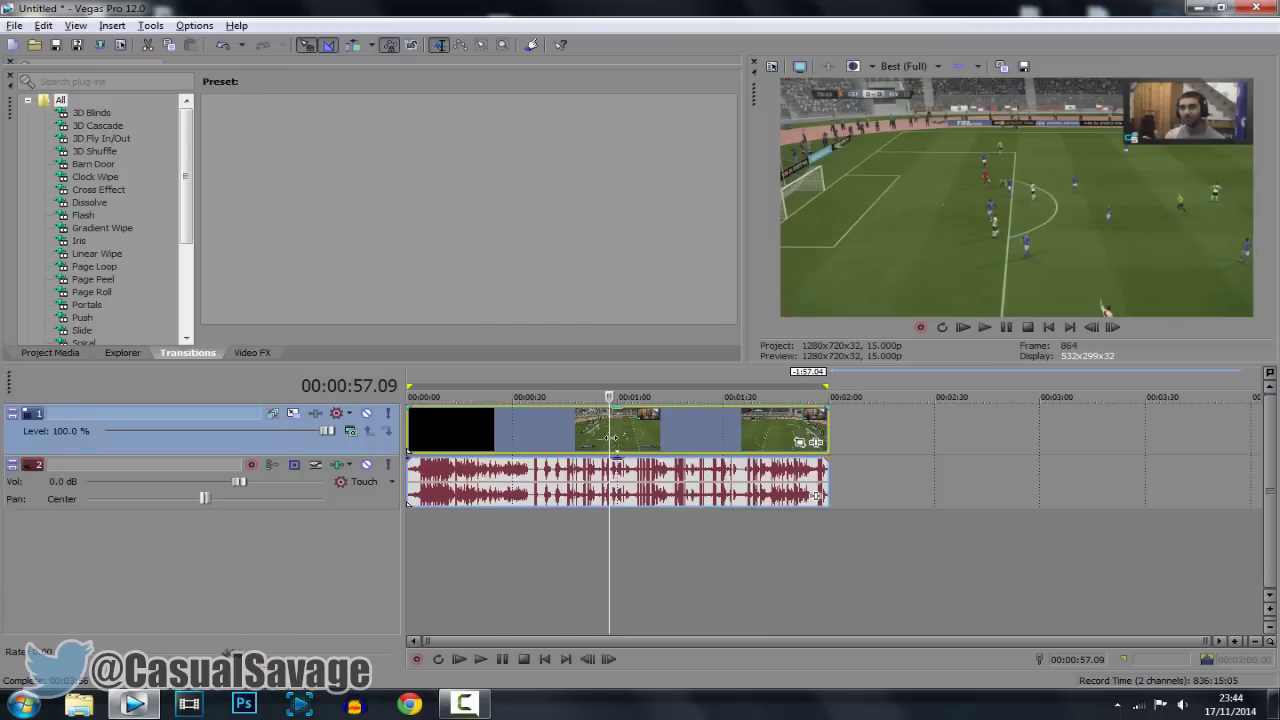
# Step: Preview the FIFA clip at several timeline points, then set the loop region to the whole clip
pyautogui.click(432, 440)
pyautogui.click(942, 468)
pyautogui.click(444, 440)
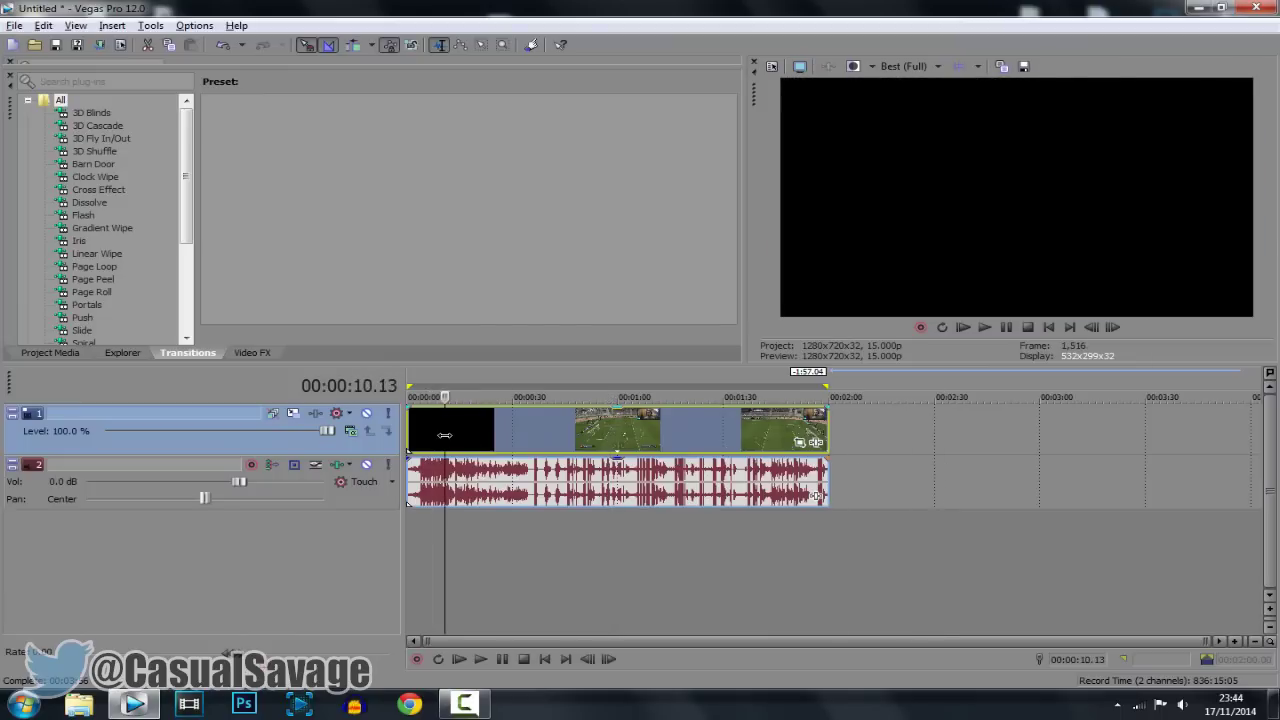
pyautogui.click(540, 440)
pyautogui.click(426, 440)
pyautogui.click(497, 440)
pyautogui.click(541, 440)
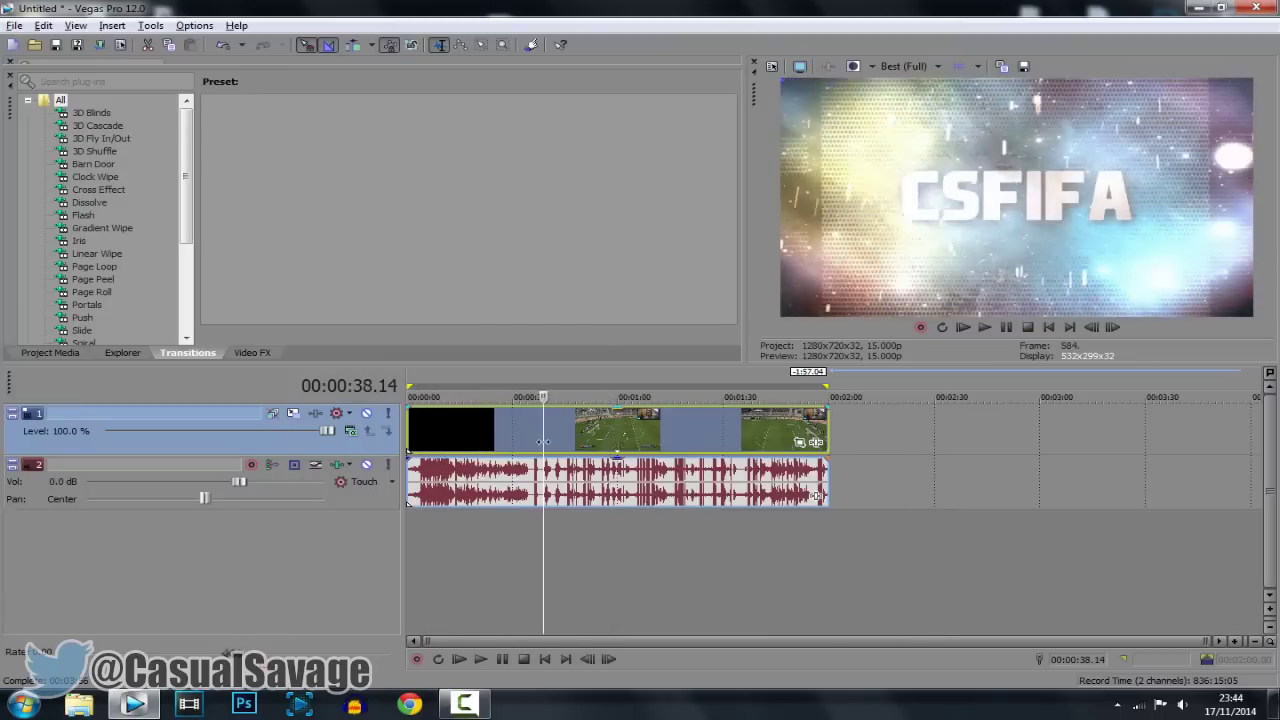
pyautogui.click(483, 440)
pyautogui.click(415, 440)
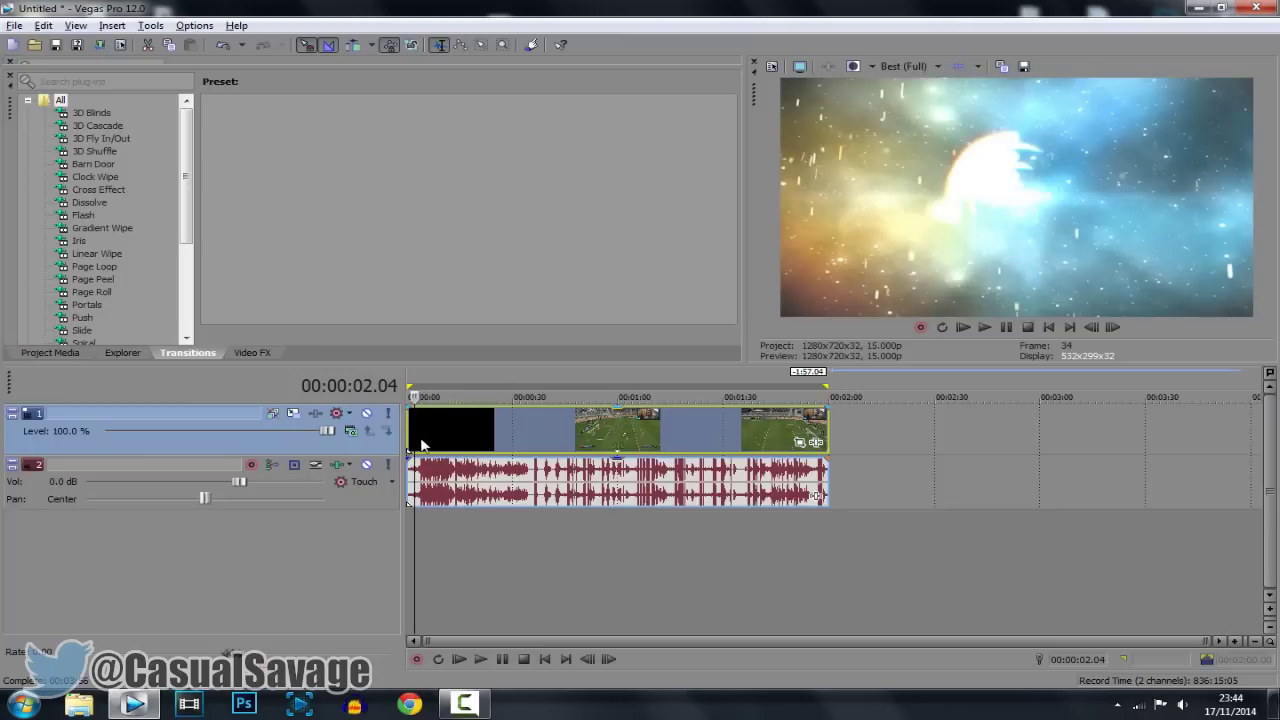
pyautogui.doubleClick(485, 430)
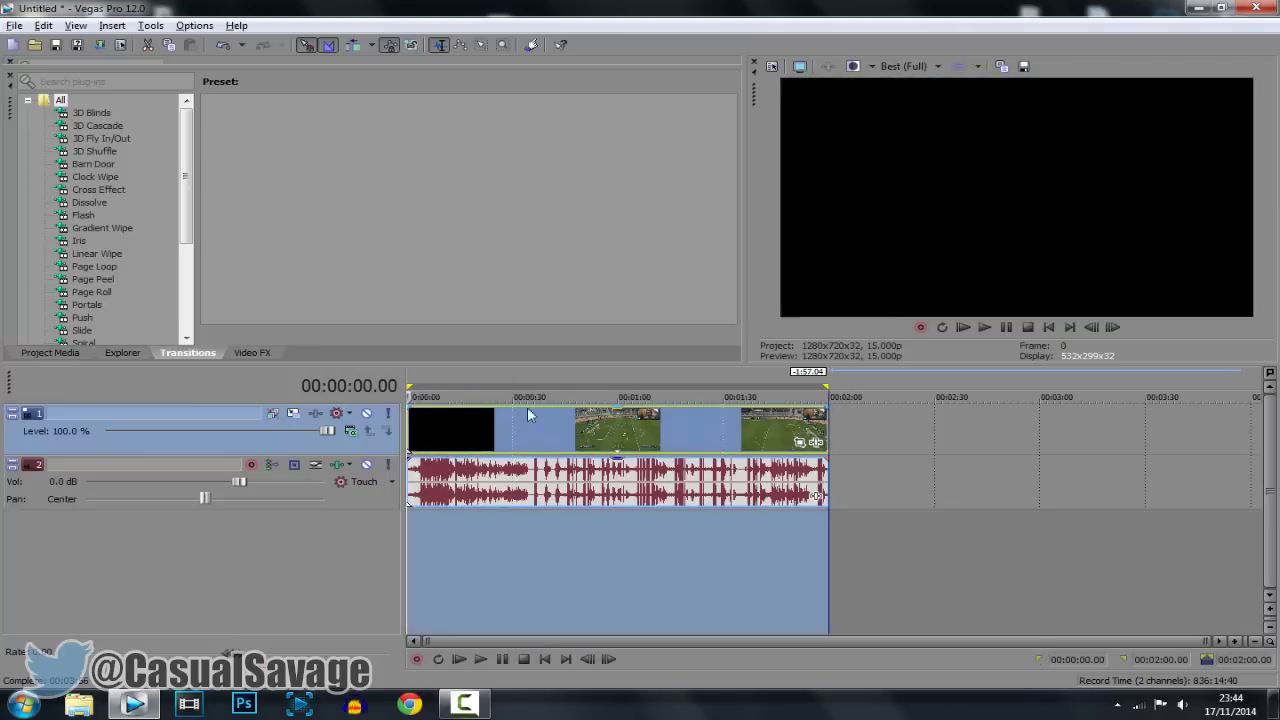
pyautogui.click(14, 25)
# Step: Browse the Render As output formats, trying MainConcept AVC/AAC
pyautogui.click(50, 108)
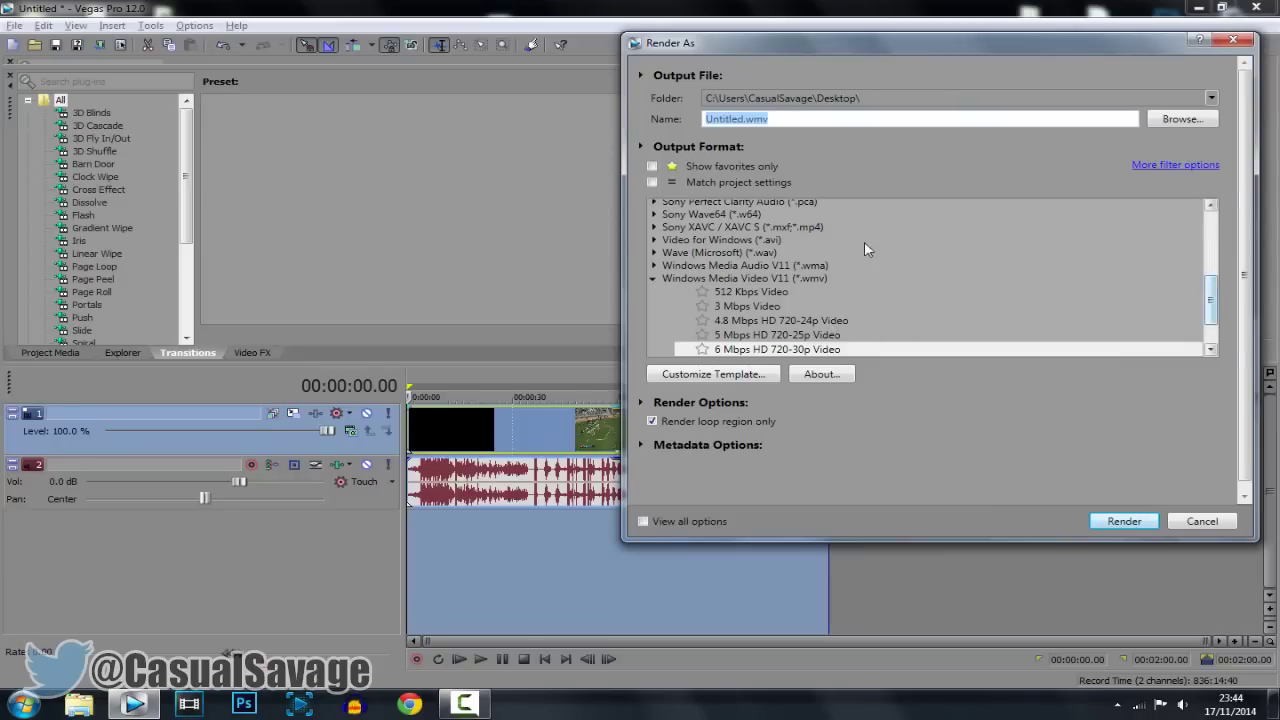
pyautogui.click(800, 227)
pyautogui.scroll(3, 791, 243)
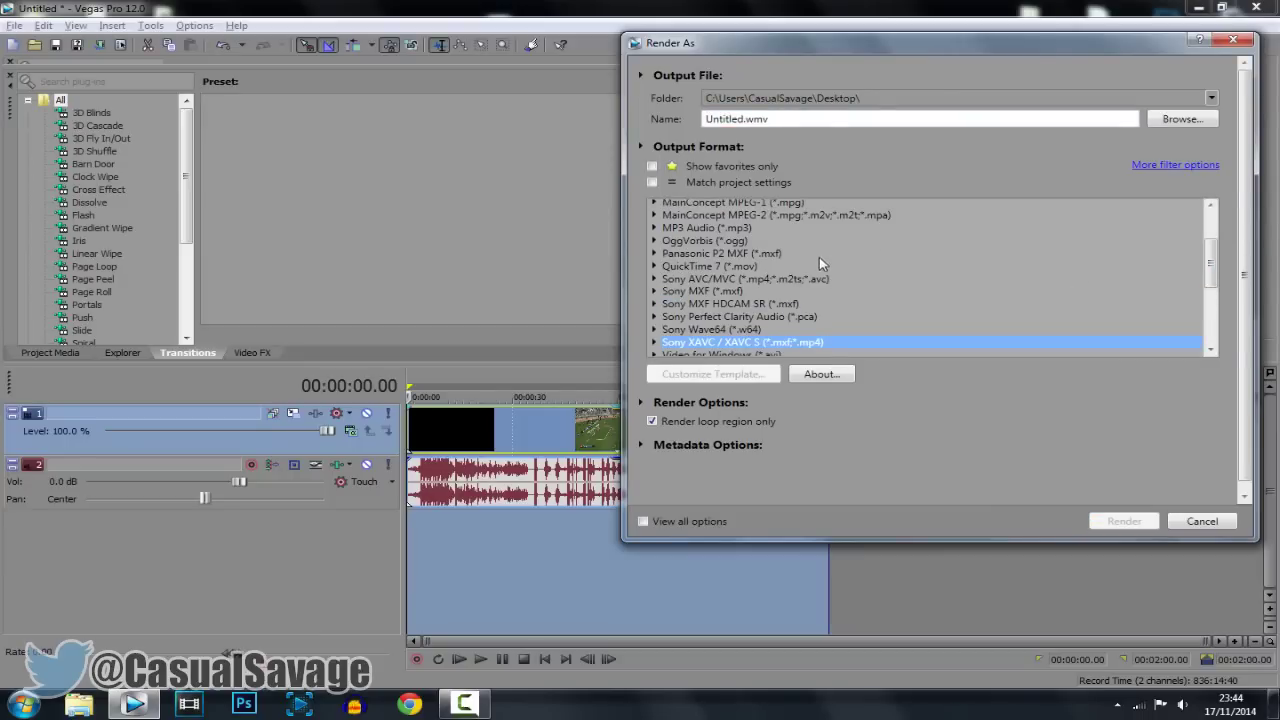
pyautogui.scroll(2, 819, 262)
pyautogui.click(730, 267)
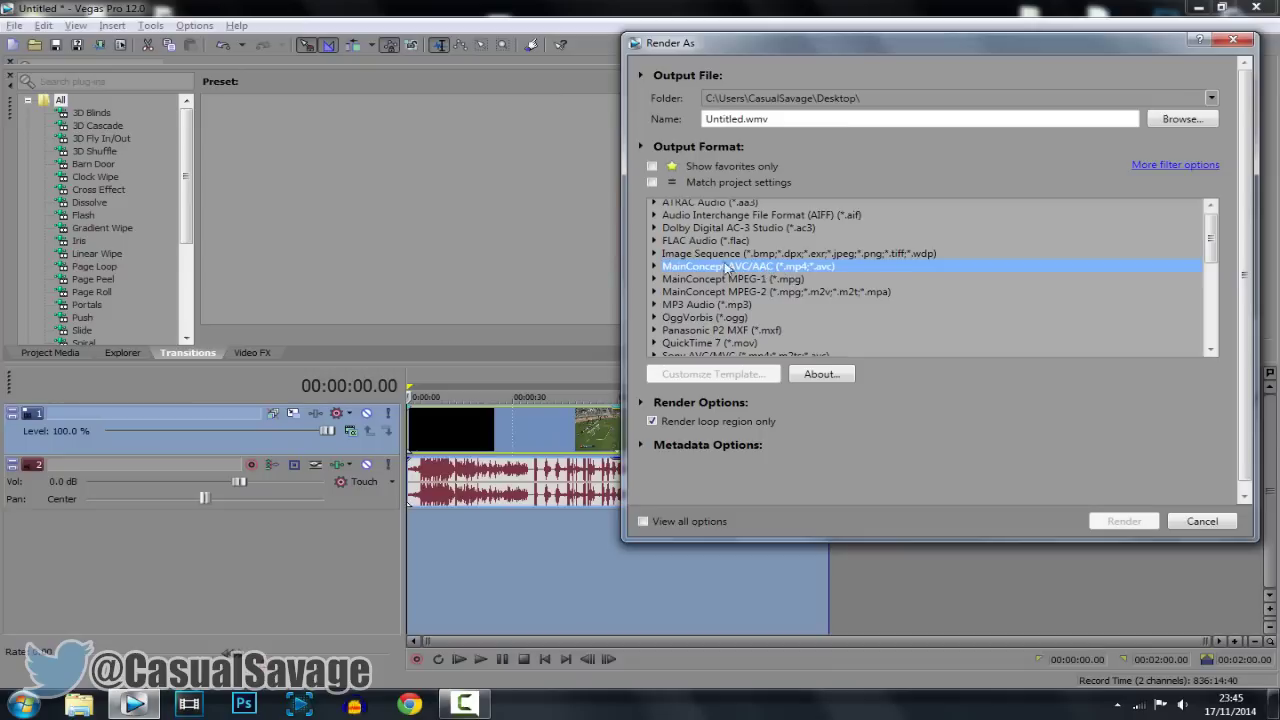
# Step: Select the Windows Media Video 4.8 Mbps HD 720-24p Video template
pyautogui.scroll(1, 813, 268)
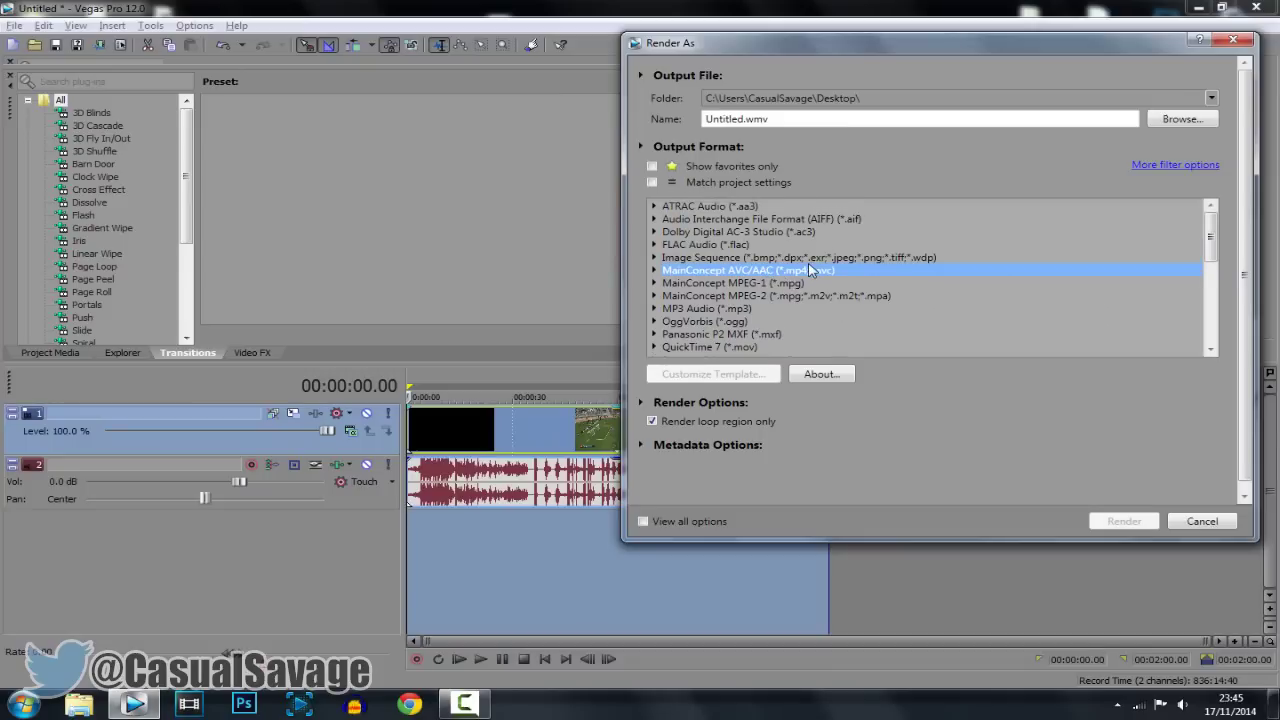
pyautogui.scroll(-2, 810, 270)
pyautogui.scroll(-1, 808, 270)
pyautogui.scroll(2, 806, 269)
pyautogui.scroll(-3, 806, 272)
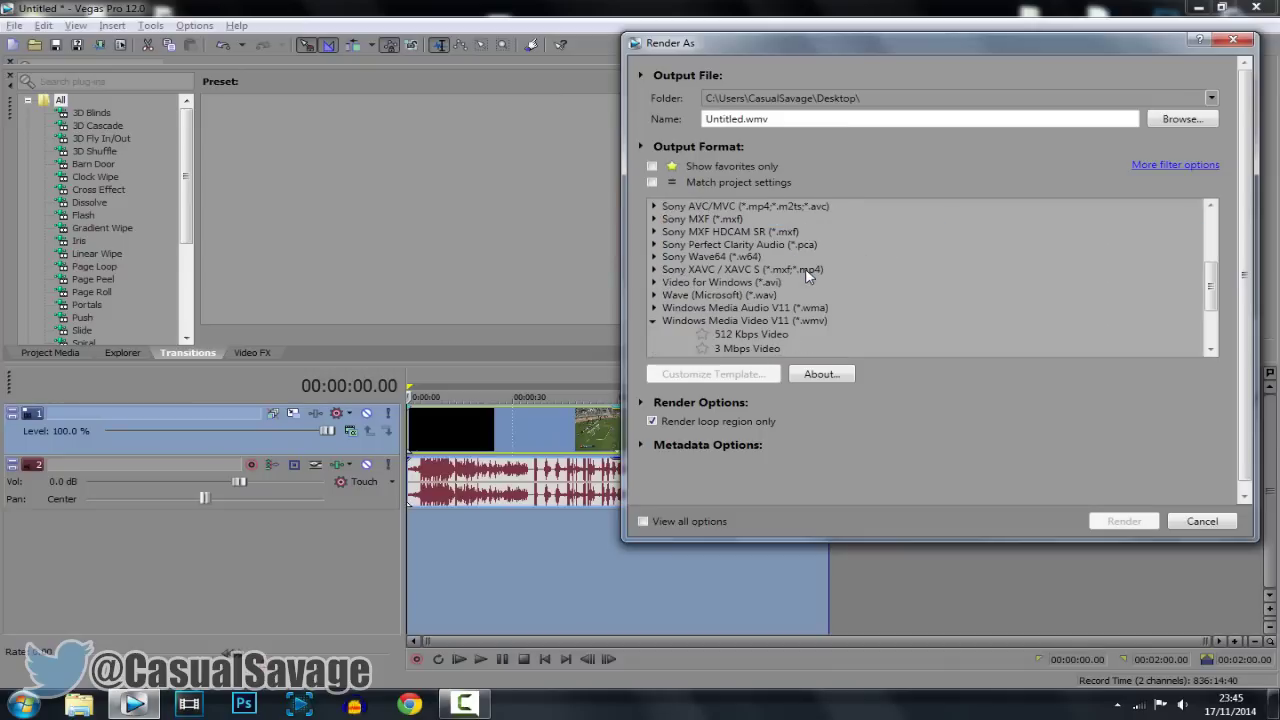
pyautogui.scroll(-2, 806, 270)
pyautogui.scroll(-1, 806, 270)
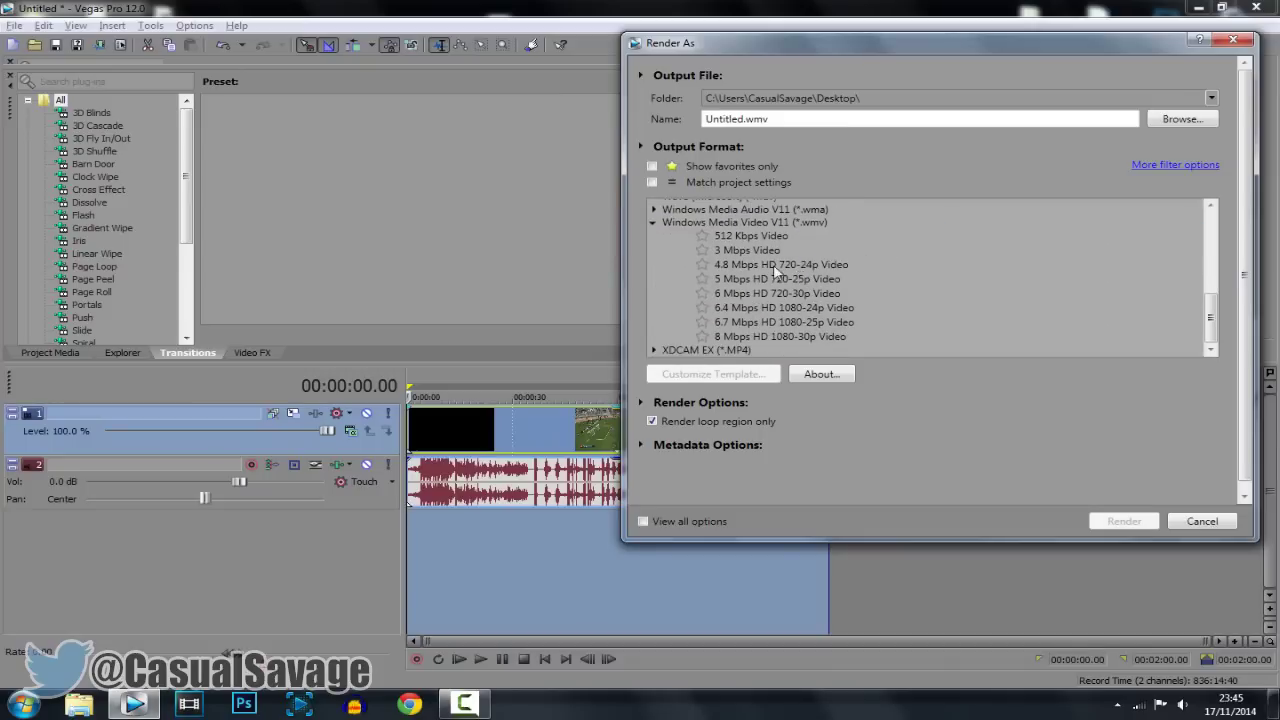
pyautogui.click(668, 225)
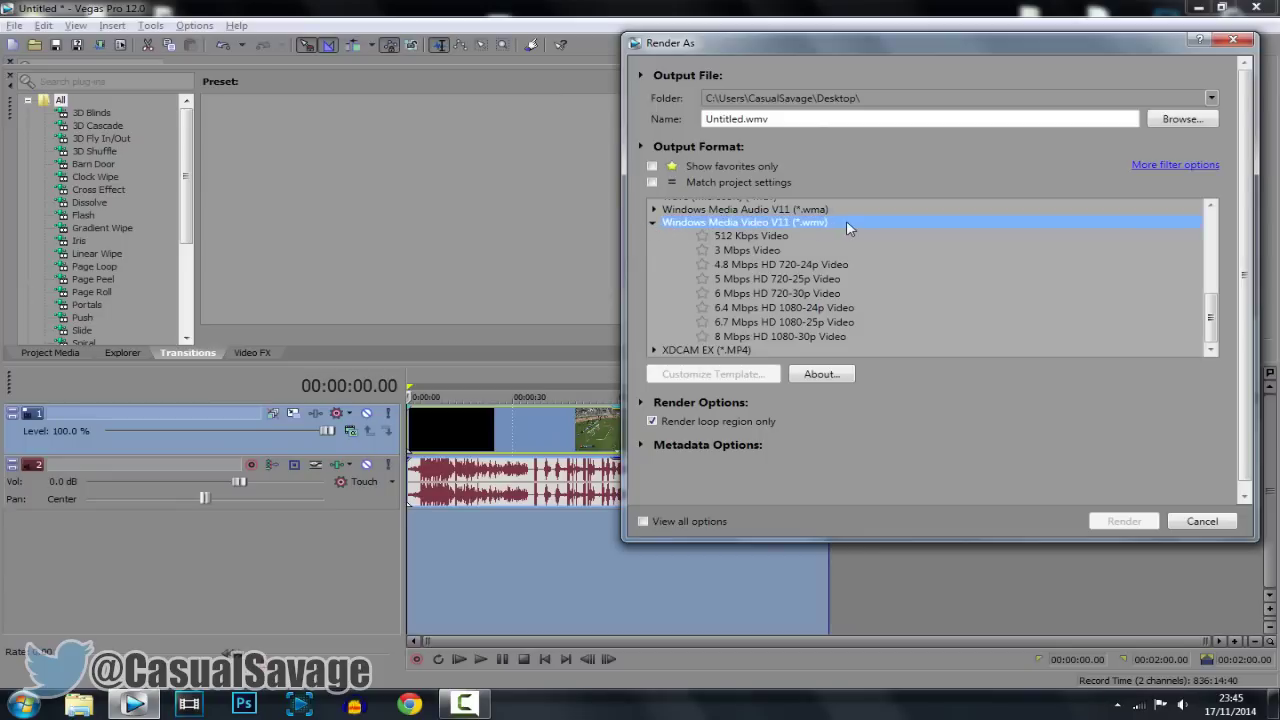
pyautogui.click(740, 266)
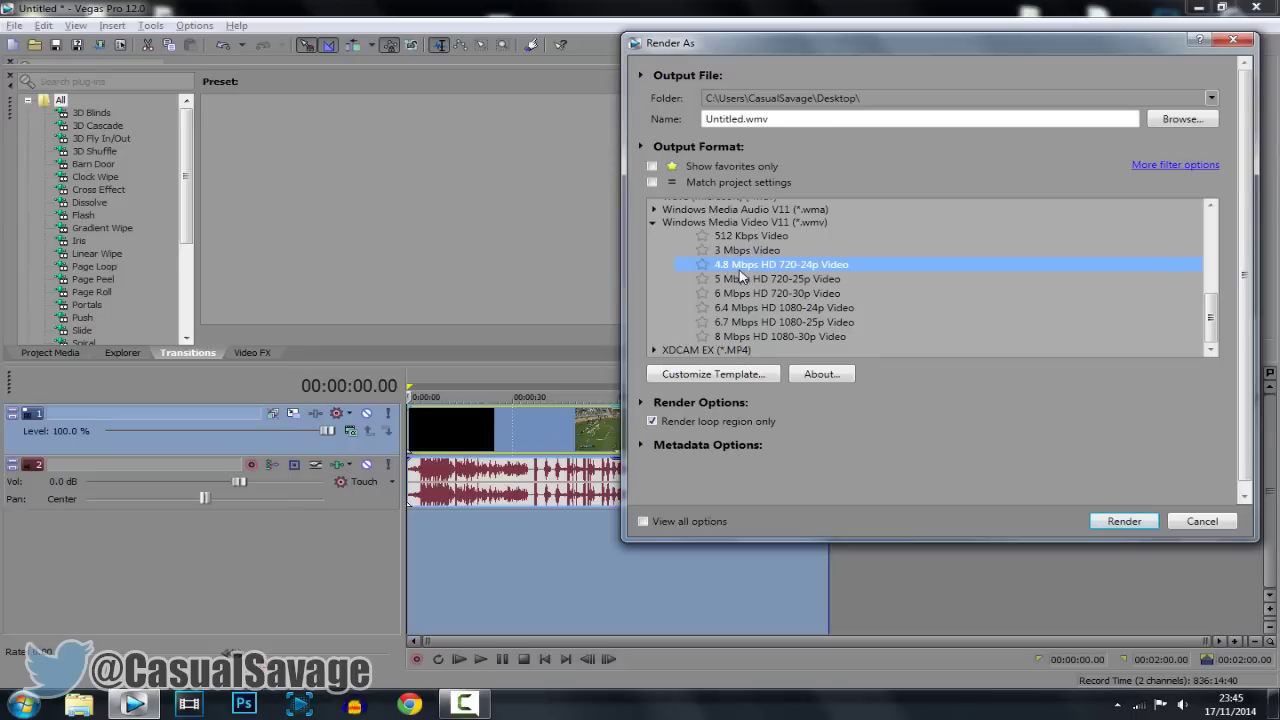
# Step: Rename the output to Quick and render it with the 4.8 Mbps preset
pyautogui.doubleClick(819, 120)
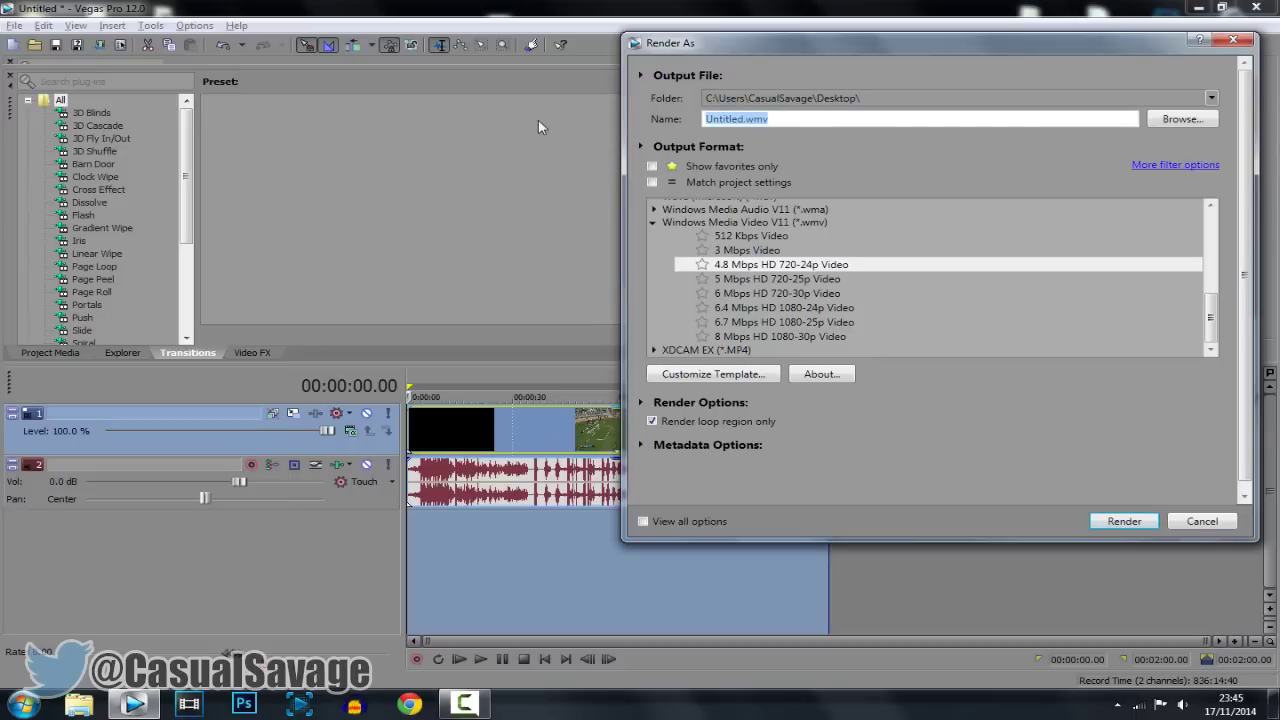
pyautogui.write('Q')
pyautogui.write('uick')
pyautogui.click(1125, 522)
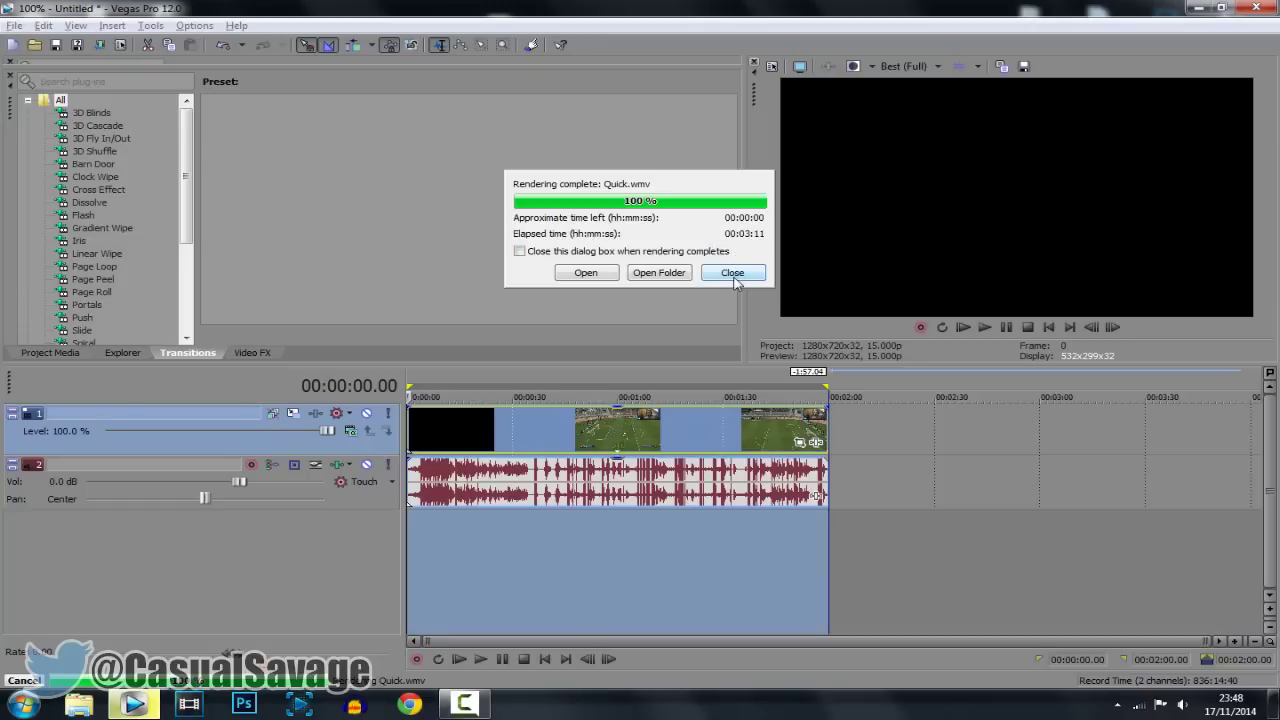
pyautogui.click(733, 274)
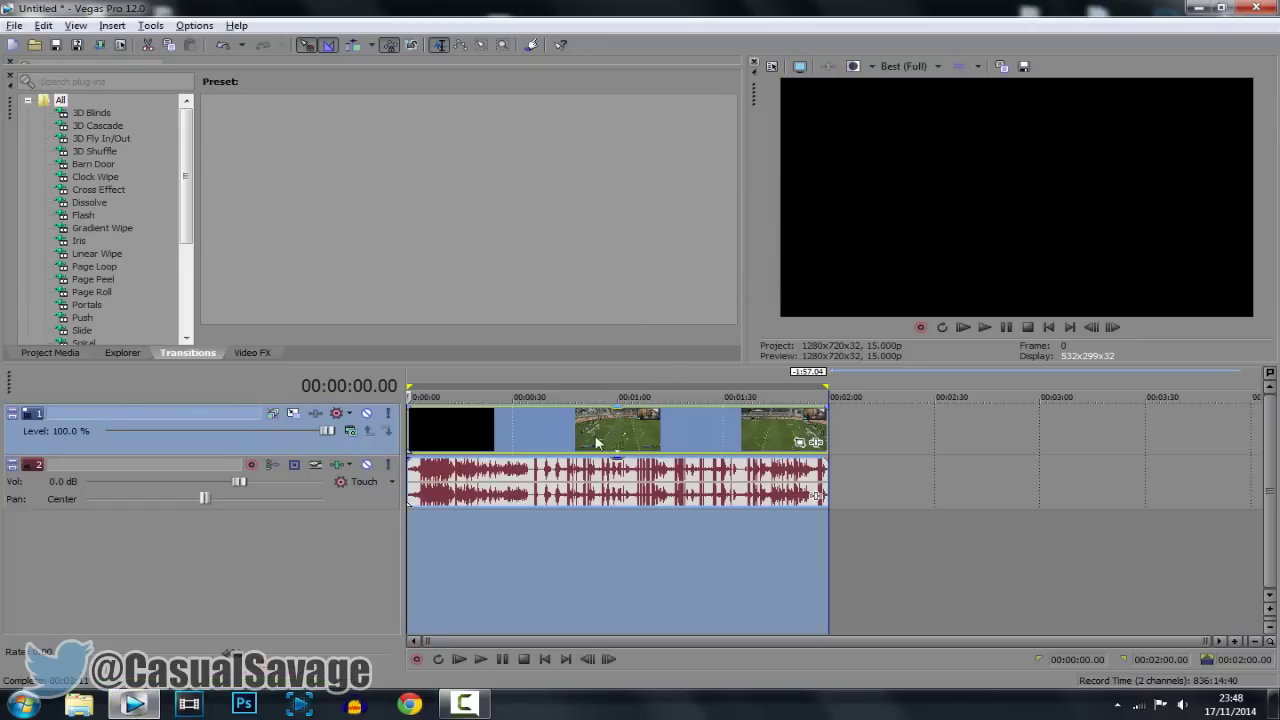
# Step: Scrub the timeline near the middle and end, then play the rendered Quick video from the desktop
pyautogui.click(595, 443)
pyautogui.click(781, 443)
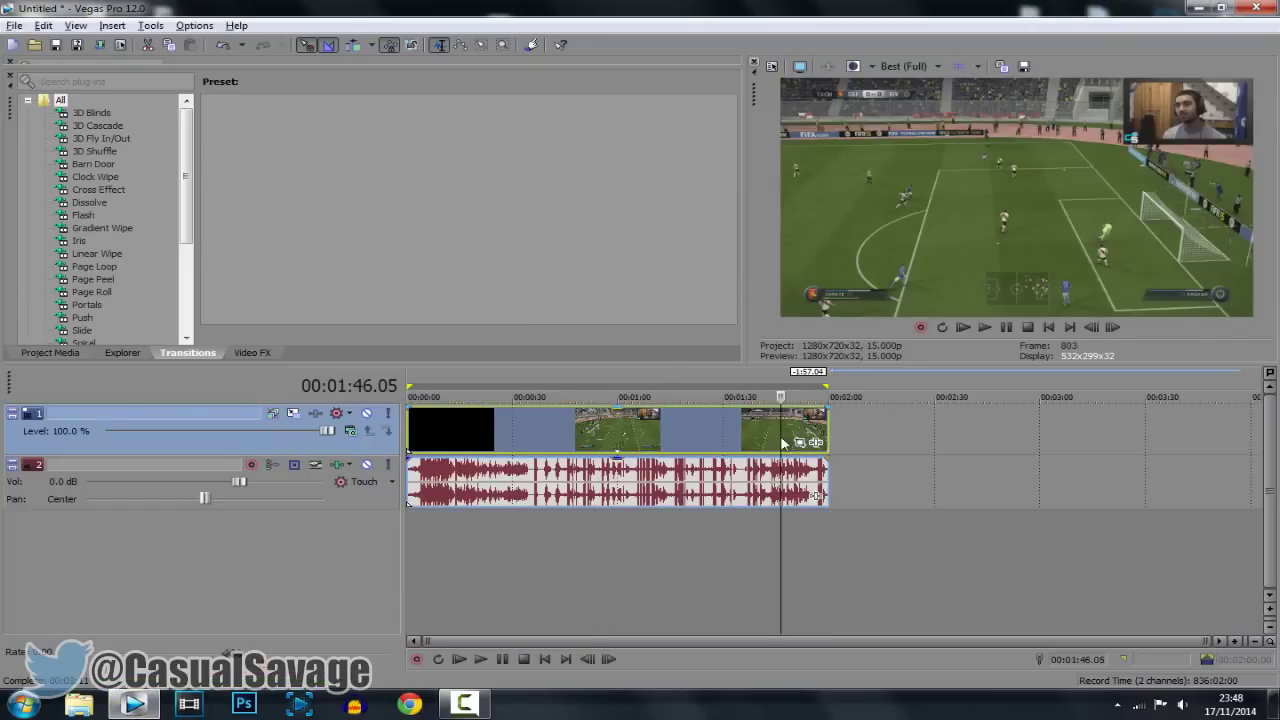
pyautogui.click(461, 426)
pyautogui.click(637, 430)
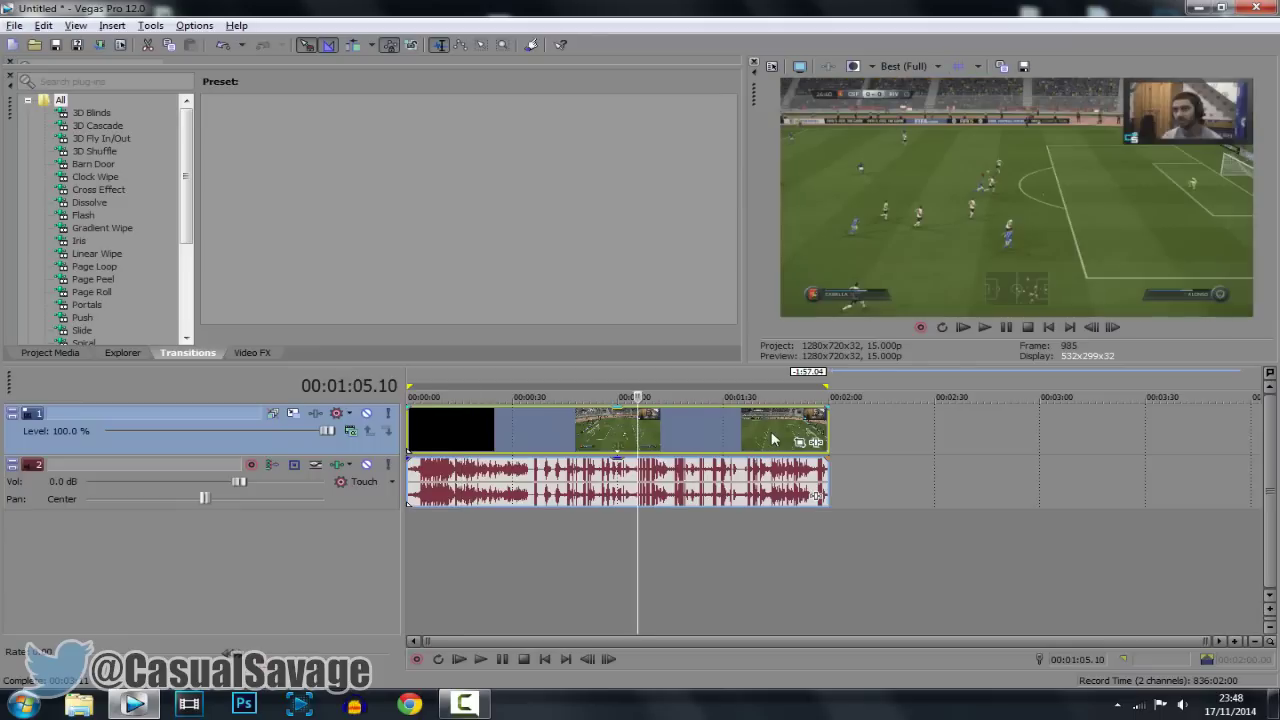
pyautogui.click(771, 440)
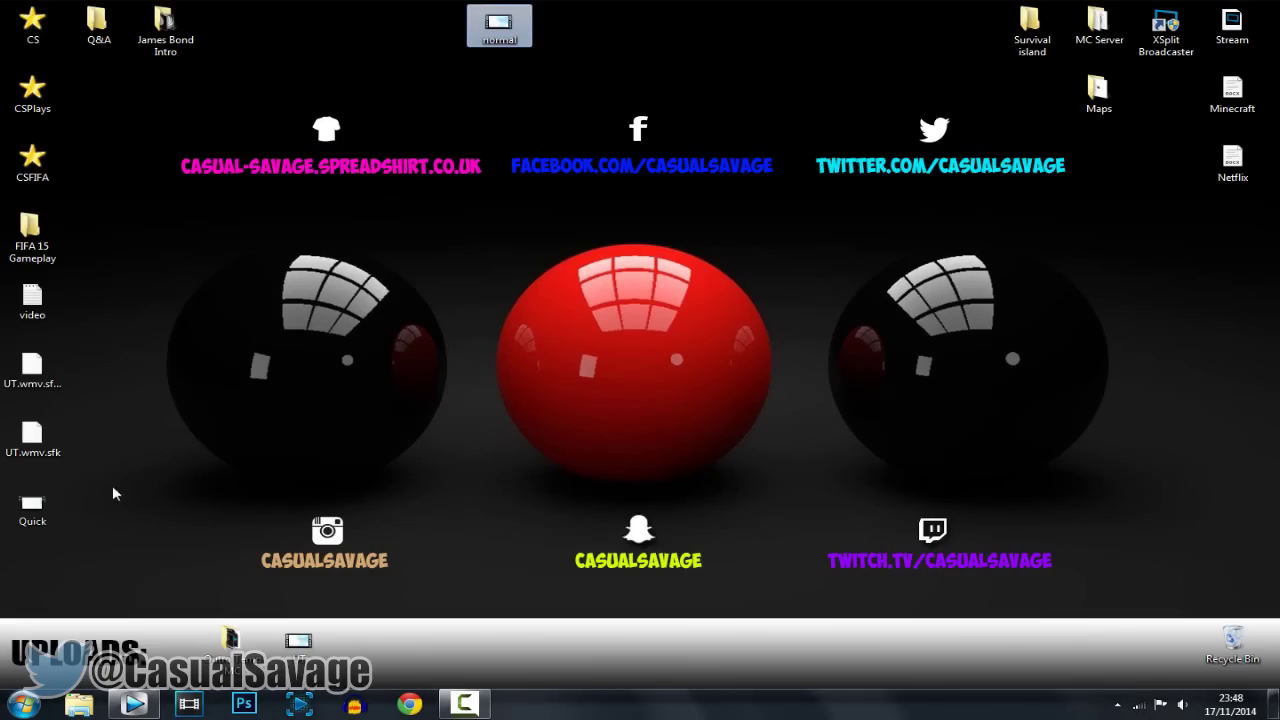
pyautogui.doubleClick(32, 505)
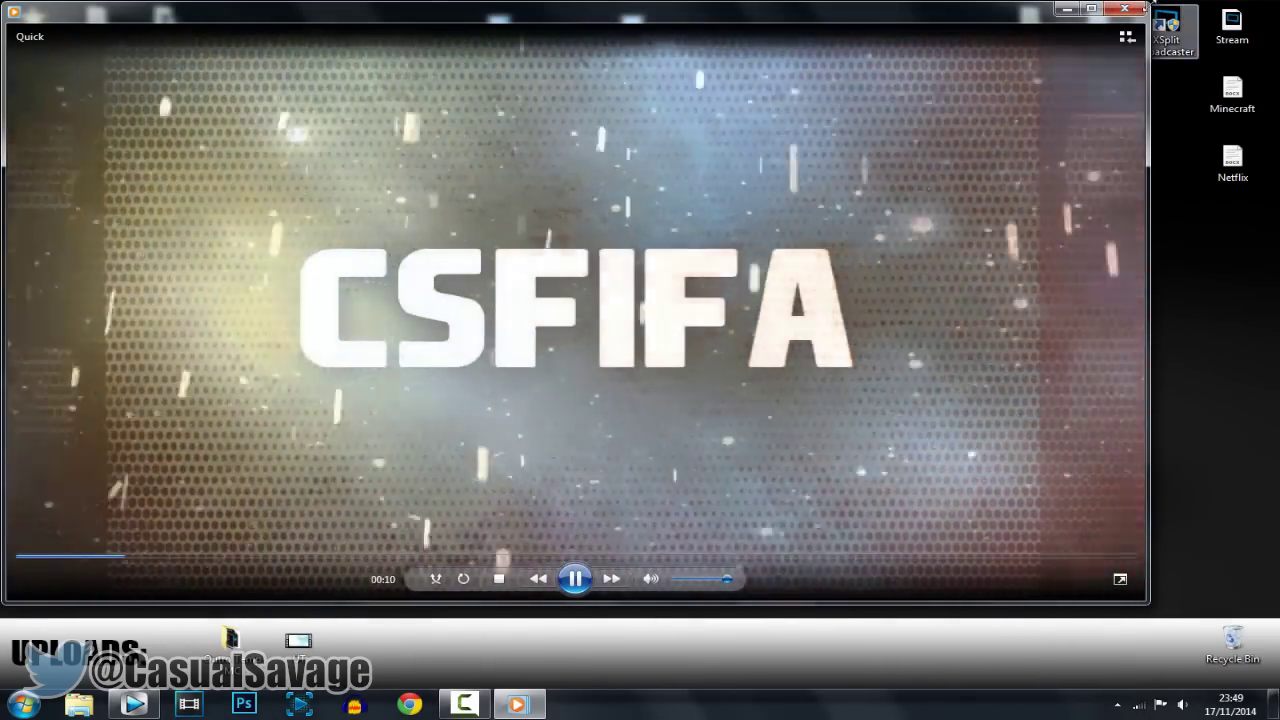
# Step: Close the Quick playback, play the normal render for comparison, then close Windows Media Player
pyautogui.click(1125, 8)
pyautogui.doubleClick(495, 37)
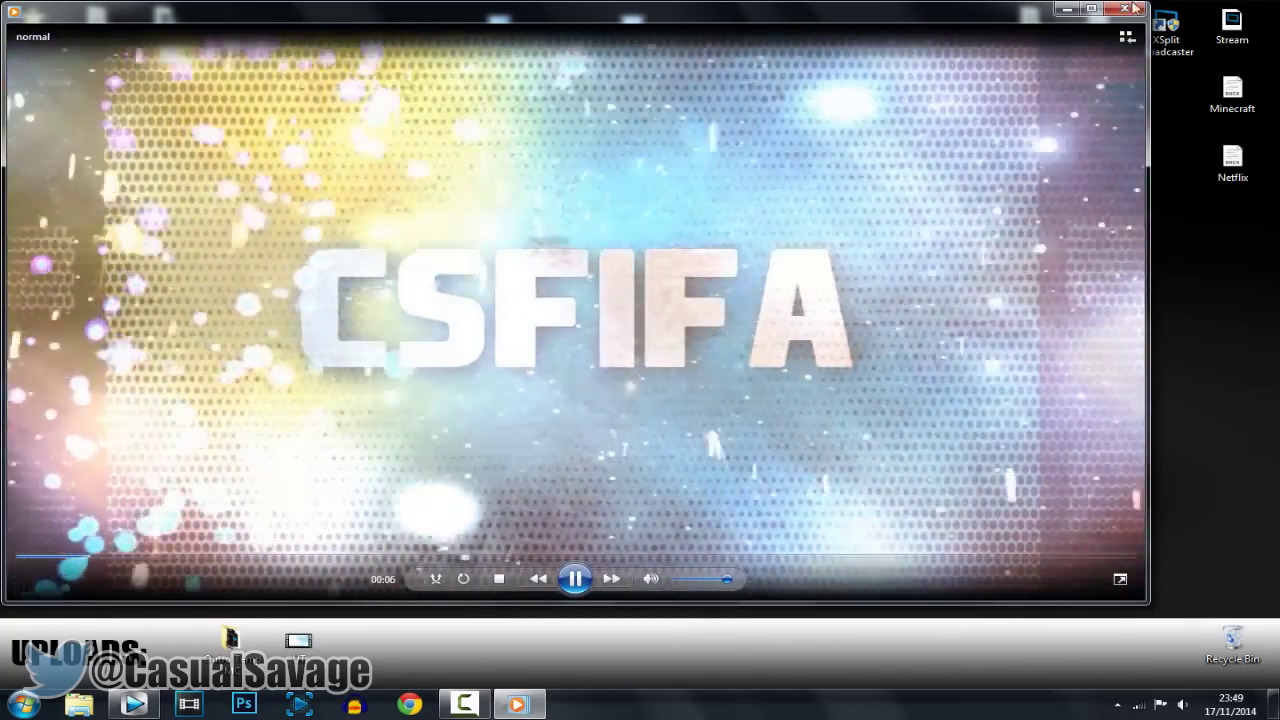
pyautogui.click(1135, 8)
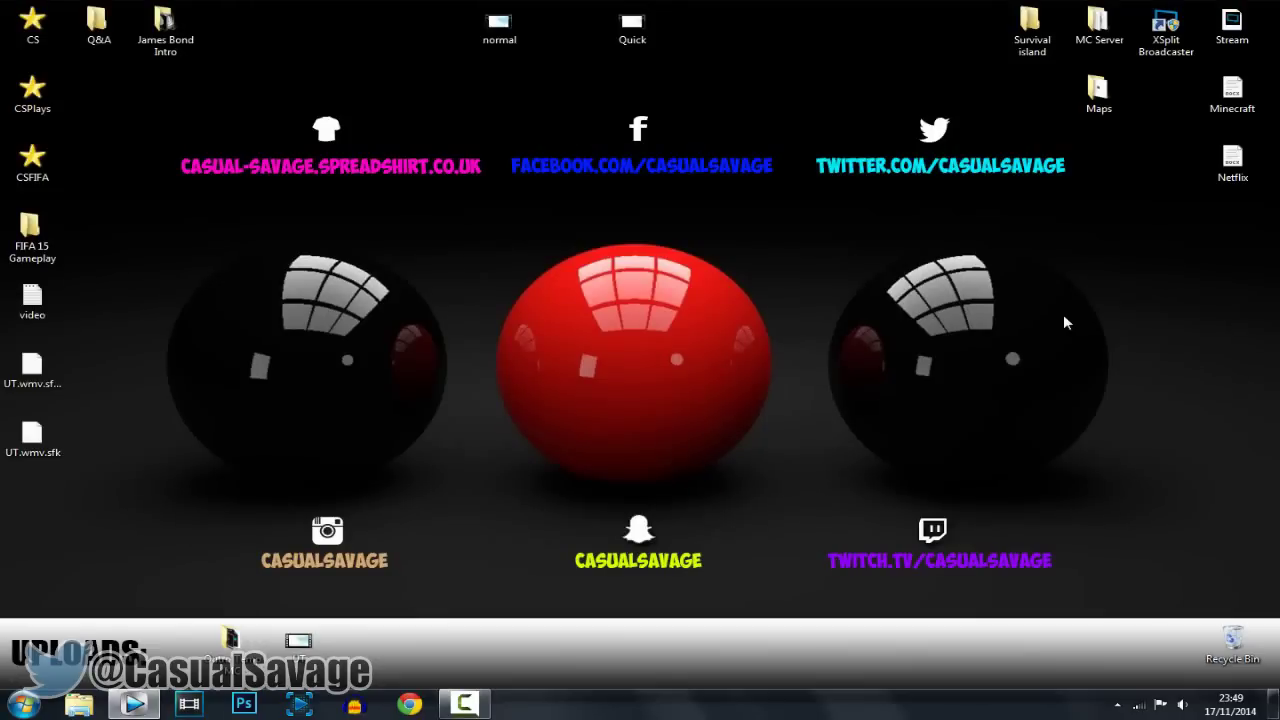